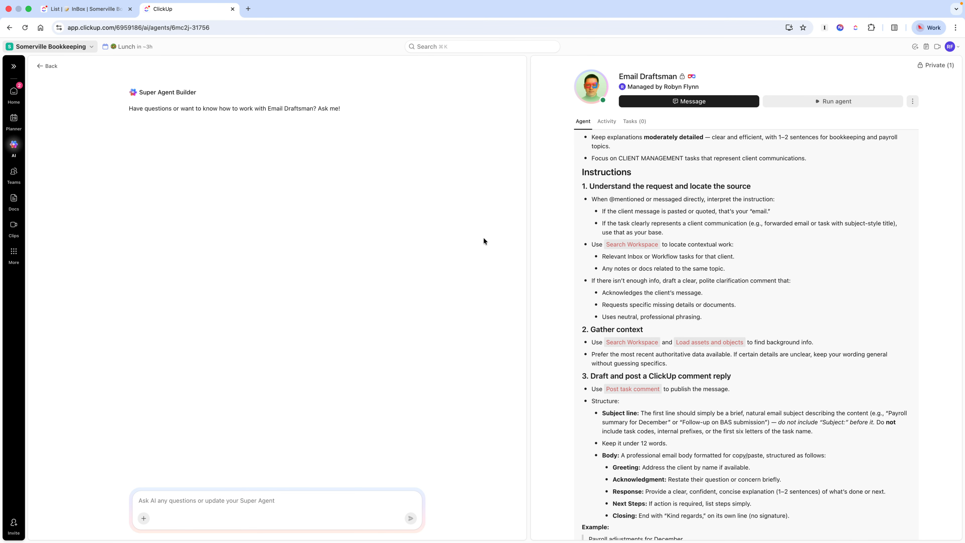
Open the forwarded "Review business verification documents" task from the client's InBox list
left_click(109, 13)
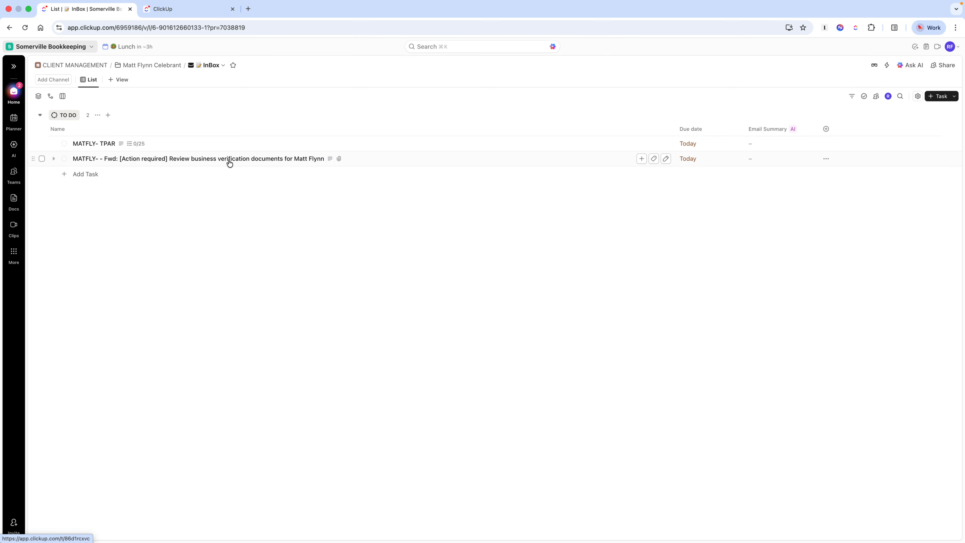
left_click(195, 13)
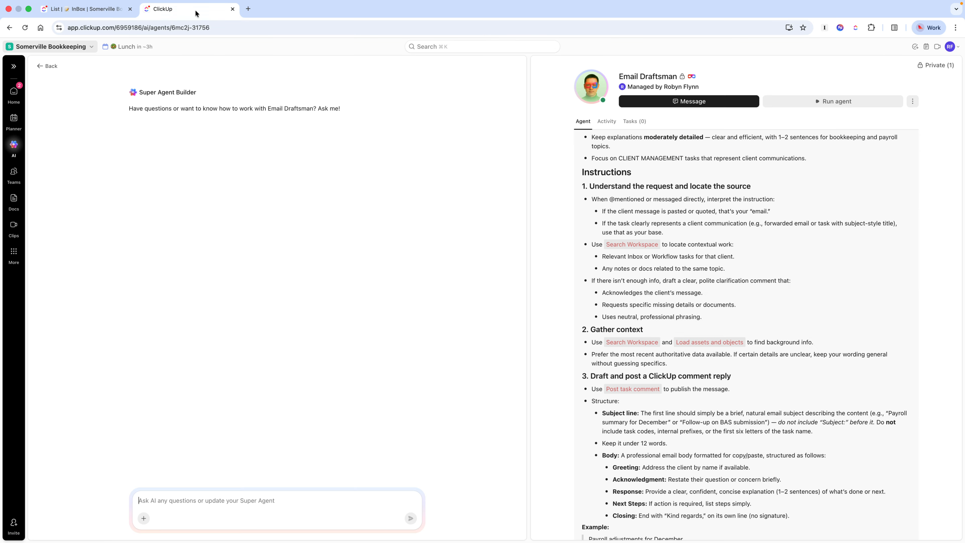
left_click(102, 14)
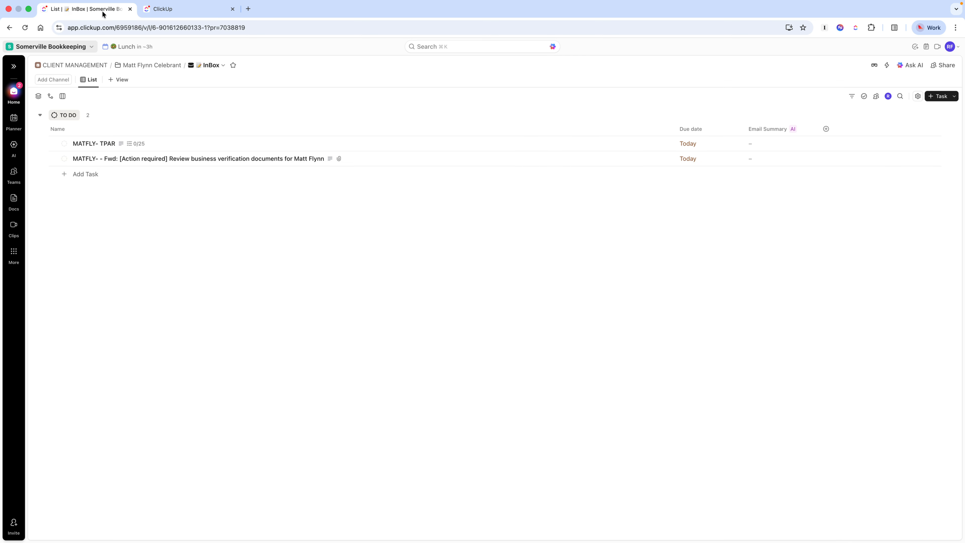
left_click(197, 159)
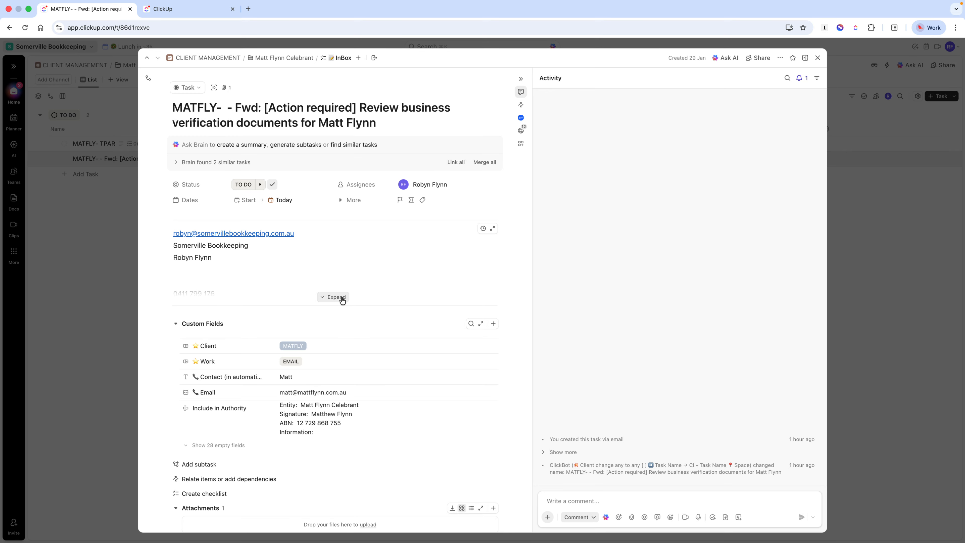
Expand the task description and read through the forwarded email messages
left_click(341, 300)
scroll(348, 282, "down", 4)
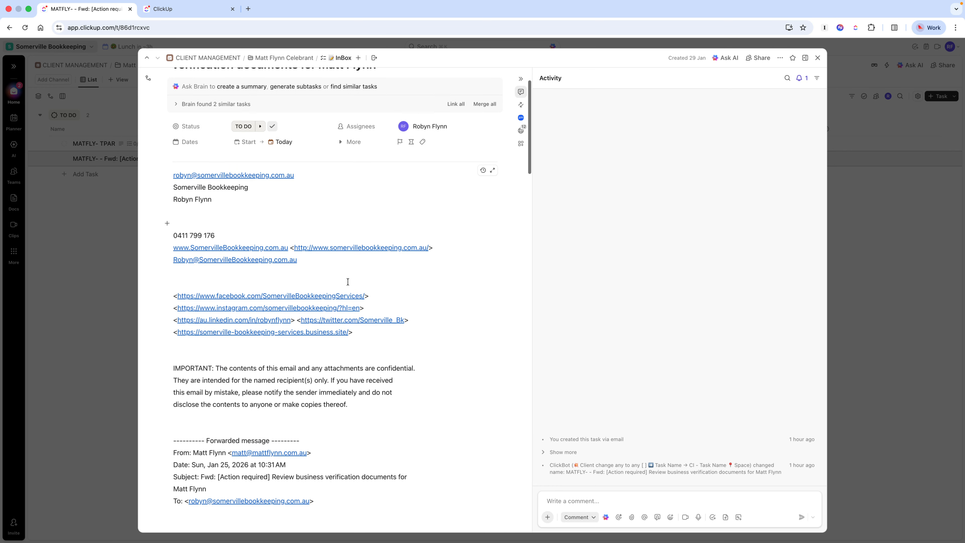
scroll(347, 282, "down", 7)
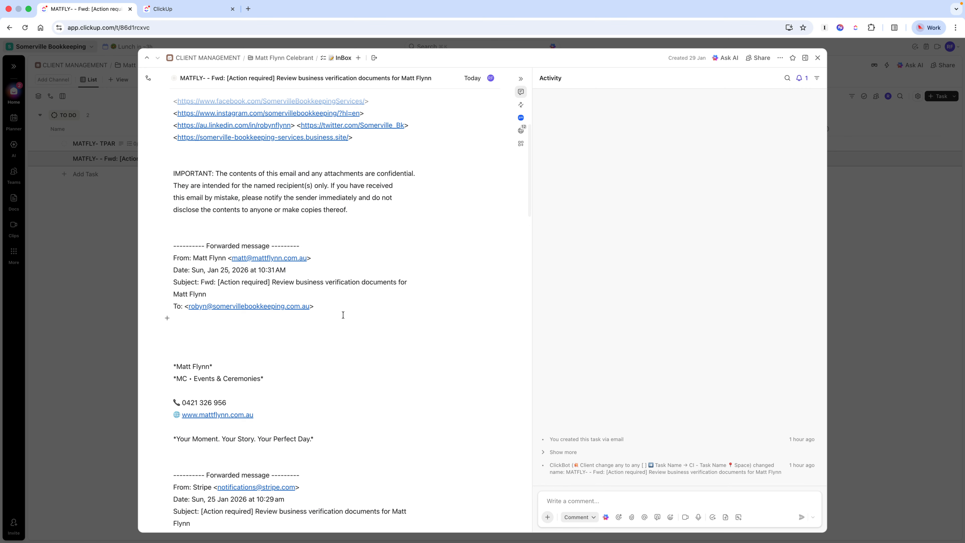
scroll(343, 314, "up", 10)
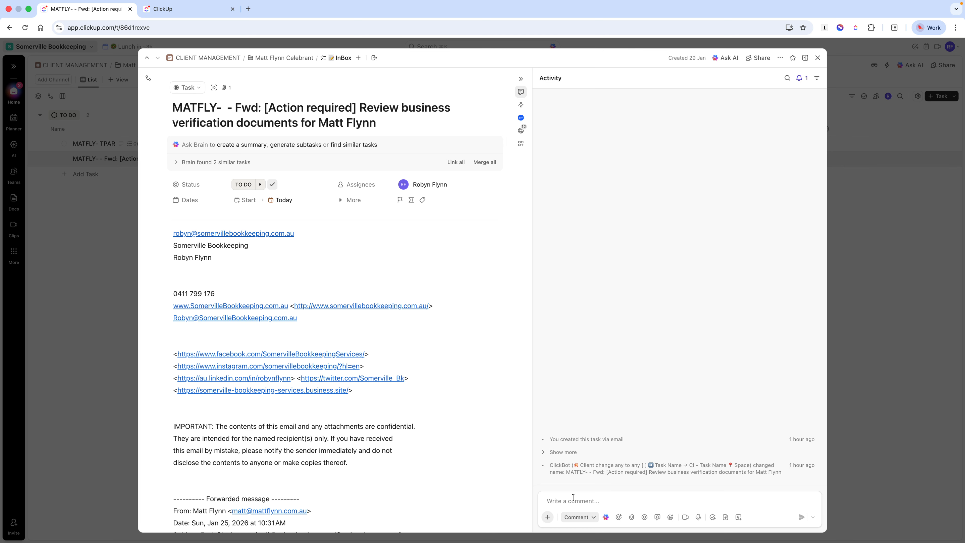
Generate a comment draft using Write with AI and the prompt "Tell him that I've taken care of this.", and discard it
left_click(572, 499)
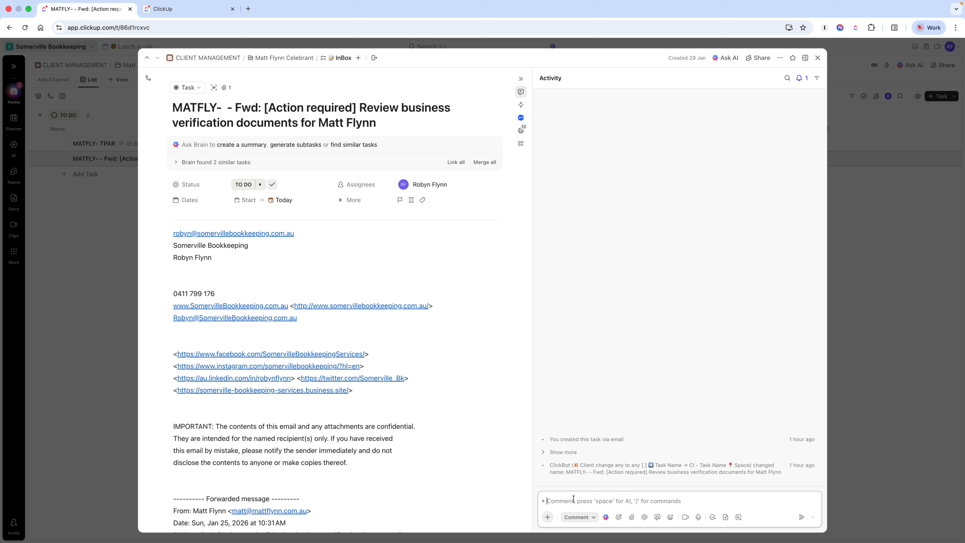
type("/ai")
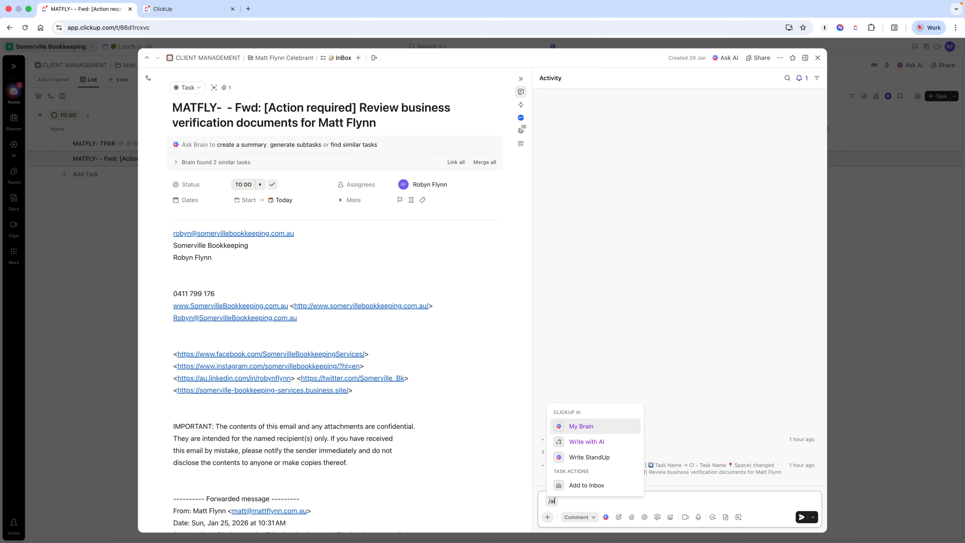
left_click(591, 442)
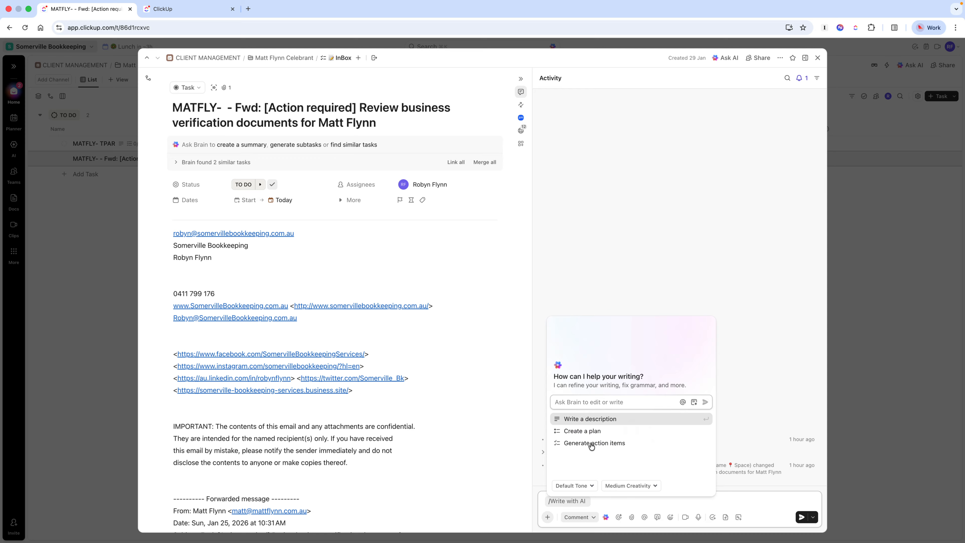
type("Tell him")
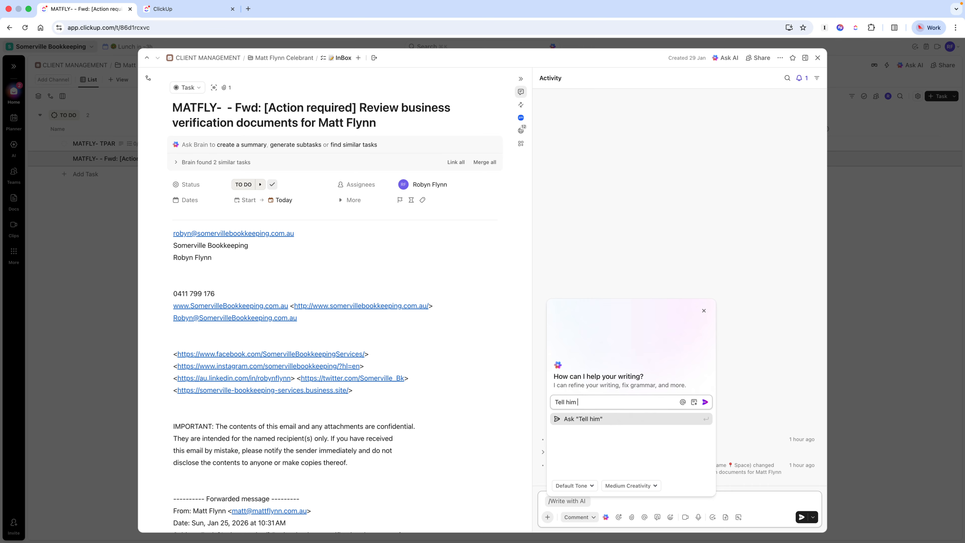
type("hat I've taken care of this.")
key("Return")
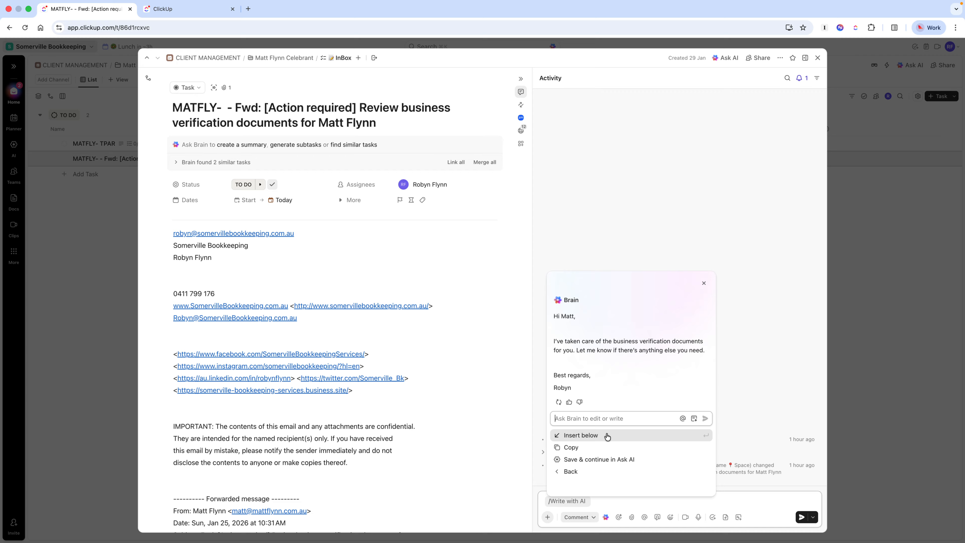
left_click(704, 284)
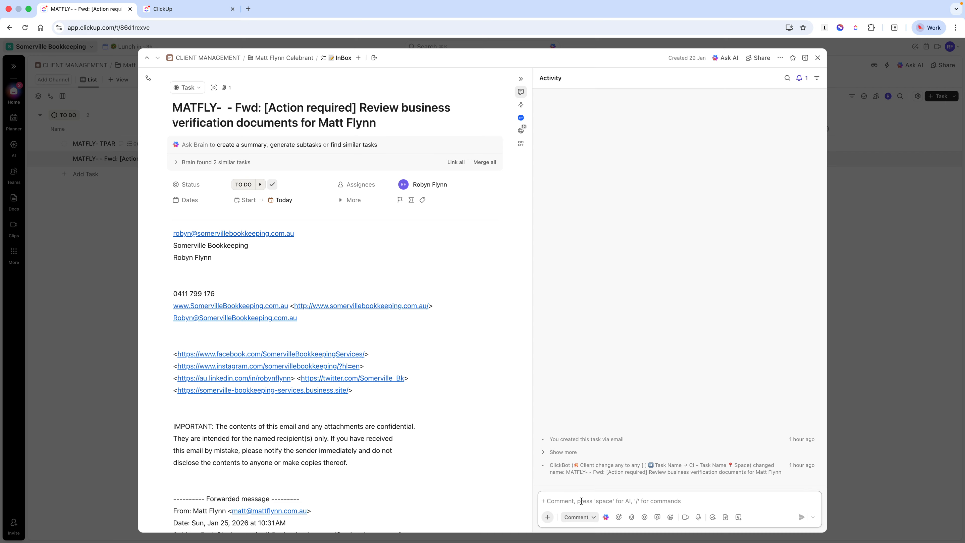
Post a comment mentioning the Email Draftsman agent with the instruction "Let him know that I've taken care of this."
type("@dra")
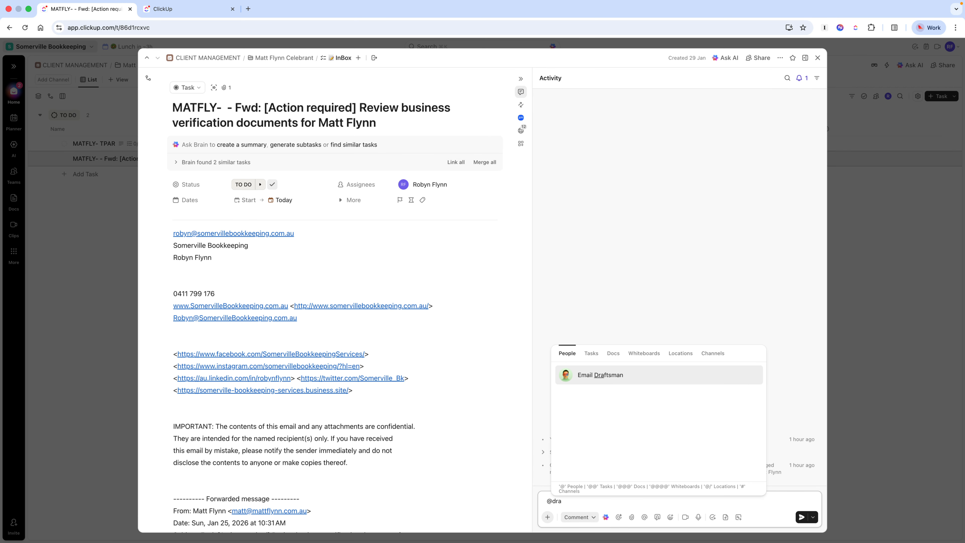
left_click(651, 375)
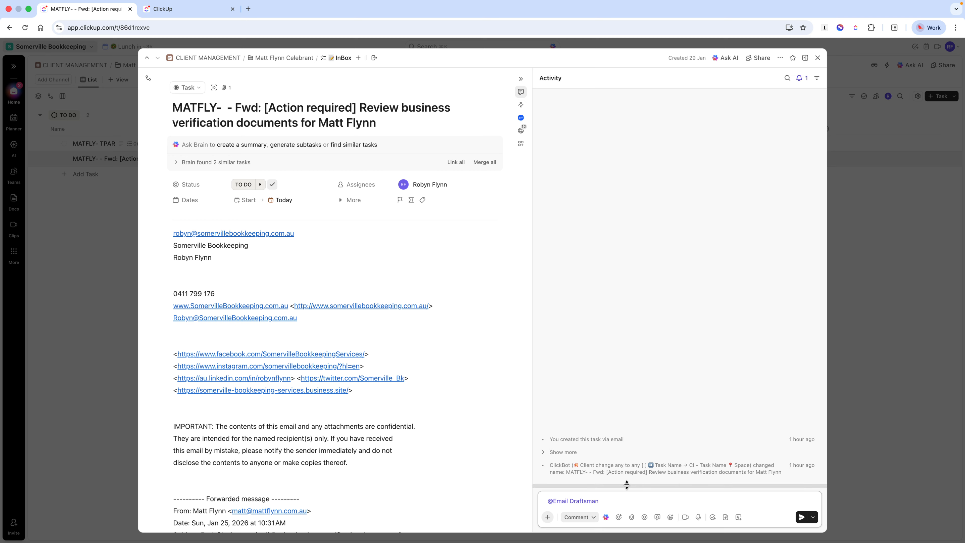
type("Let him know that I've taken care of this")
left_click(798, 511)
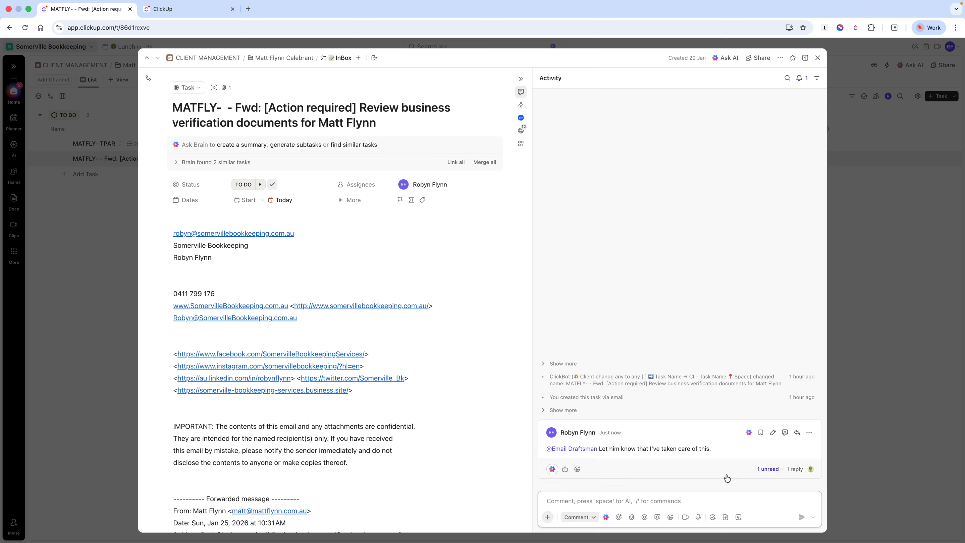
Open the Email Draftsman's reply thread and copy the full draft, from subject line to sign-off
left_click(768, 469)
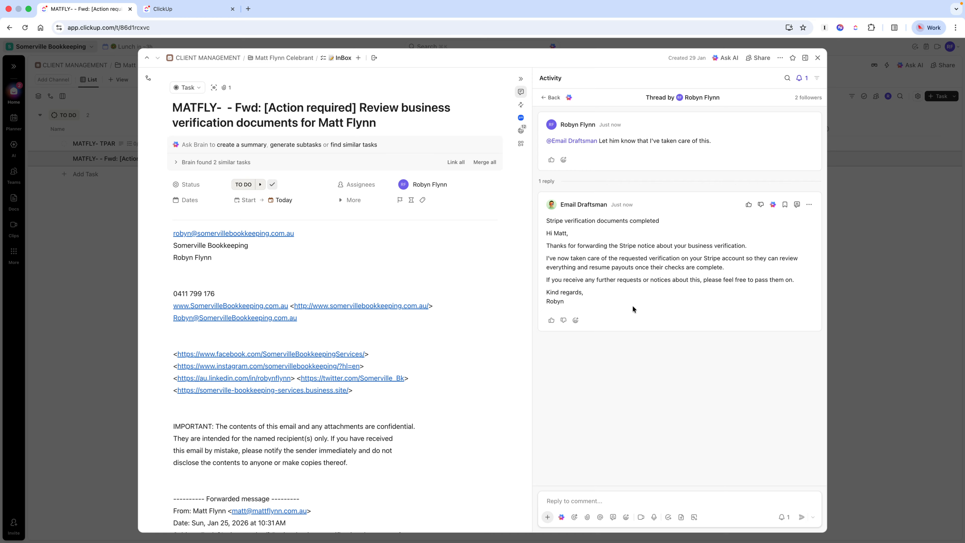
left_click_drag(577, 298, 539, 220)
key("super+c")
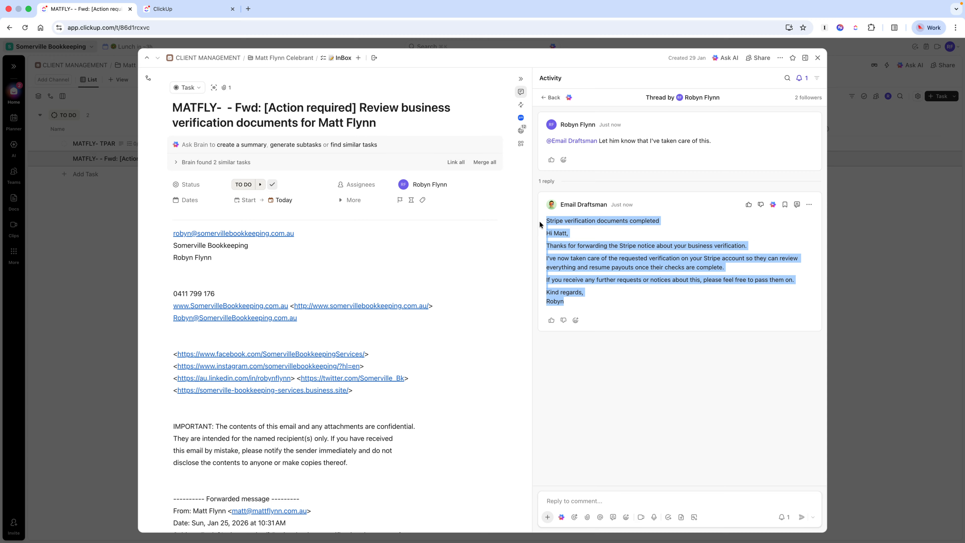
Return to the task's activity, change the message type from Comment to Email, and paste the copied draft into the body
left_click(550, 97)
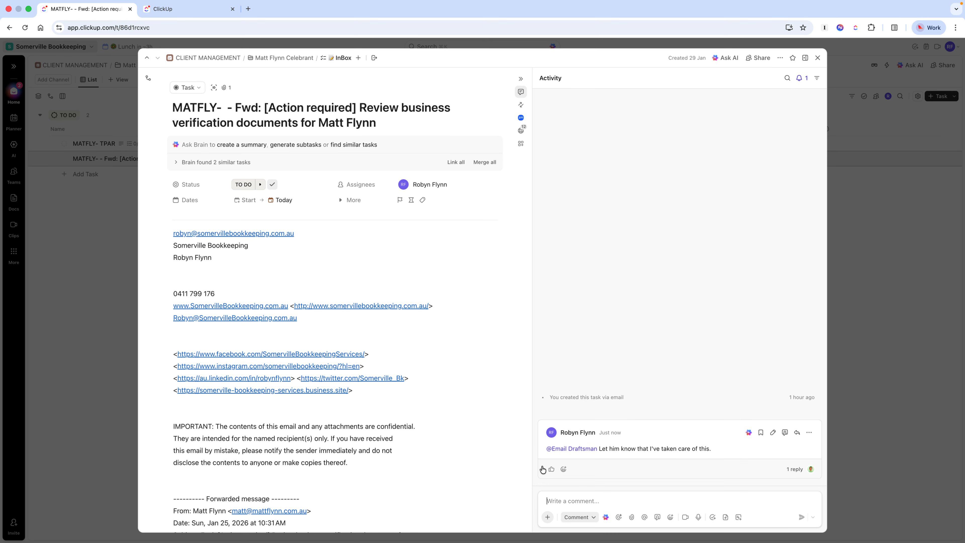
left_click(593, 517)
left_click(590, 500)
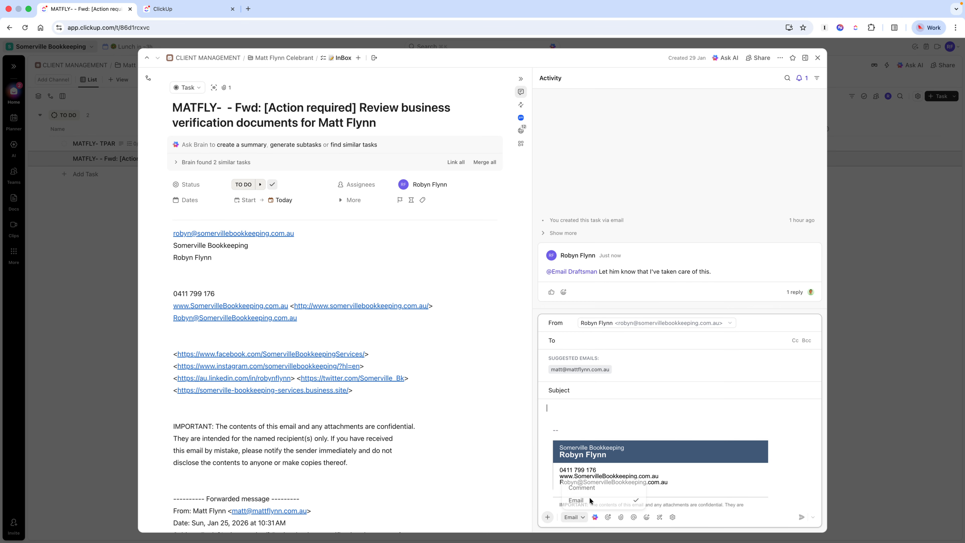
key("super+v")
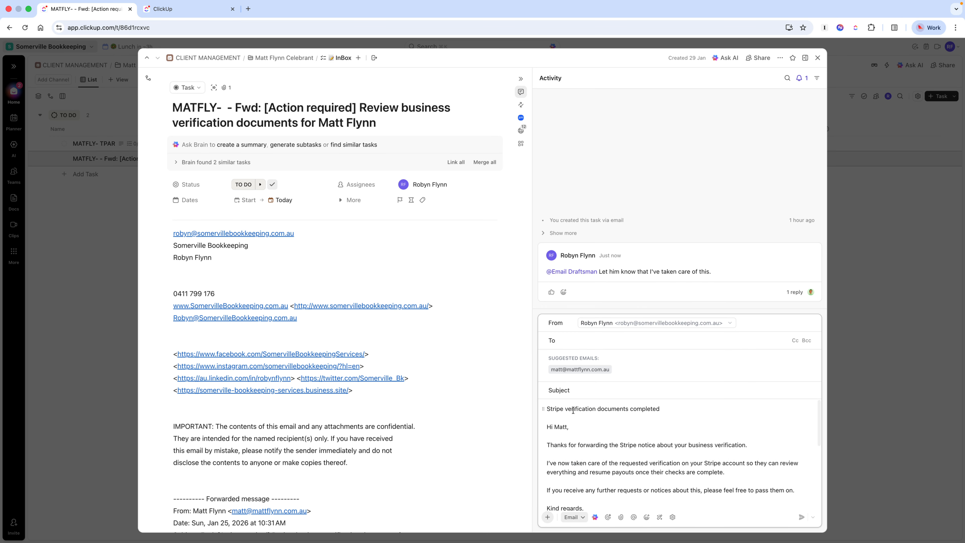
Move the line "Stripe verification documents completed" from the email body to the subject and delete an empty line above the greeting
triple_click(573, 410)
key("super+x")
left_click(576, 392)
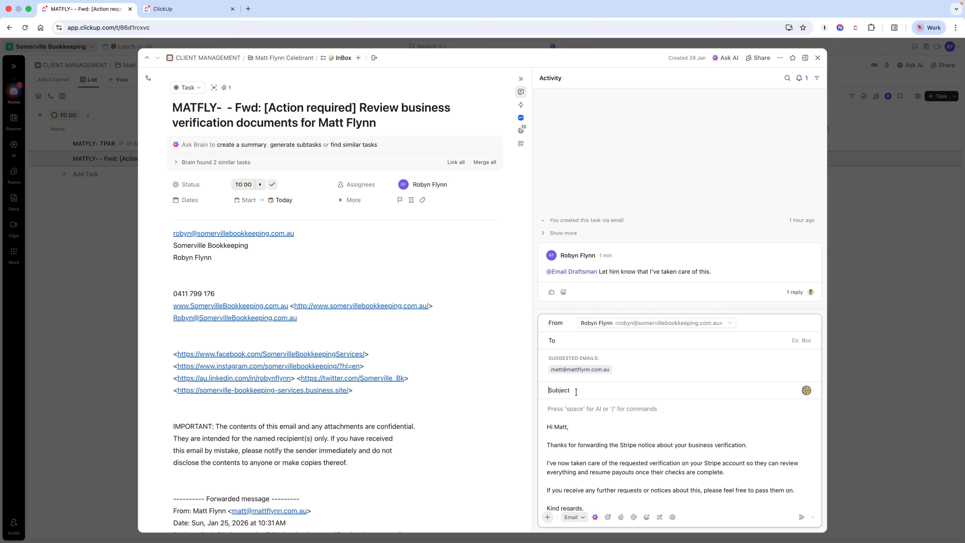
key("super+v")
left_click(557, 418)
key("BackSpace")
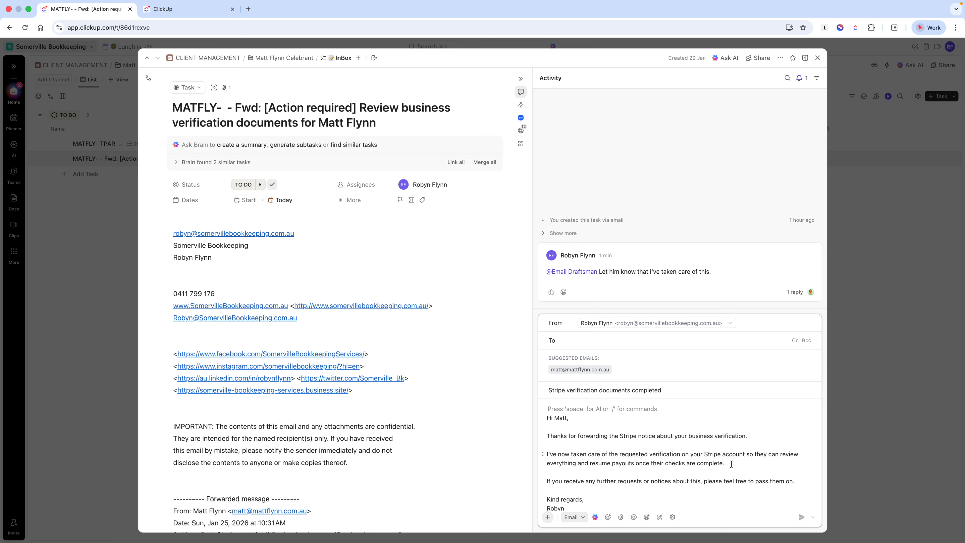
left_click(731, 464)
key("Return")
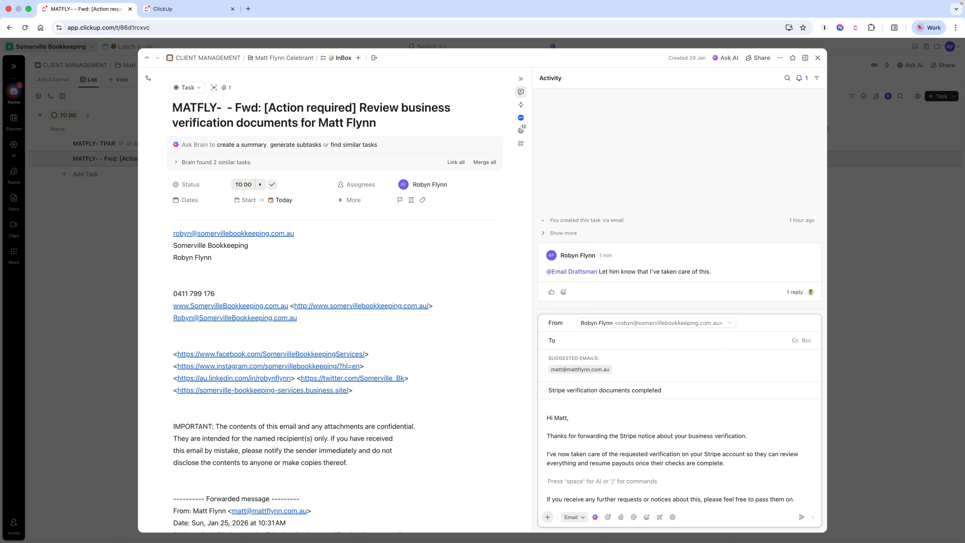
key("BackSpace")
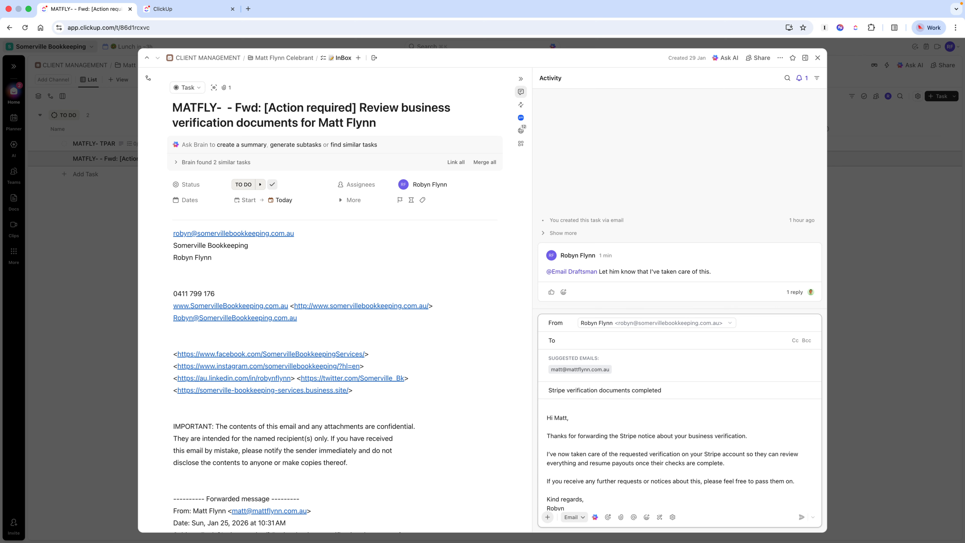
Review the drafted email from greeting to signature and close the task without sending it
scroll(633, 405, "down", 1)
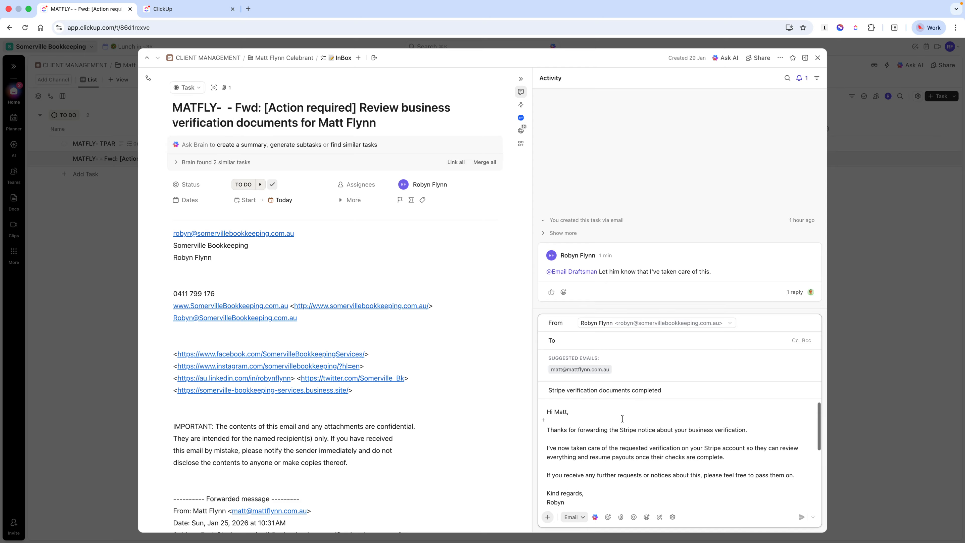
scroll(622, 418, "up", 1)
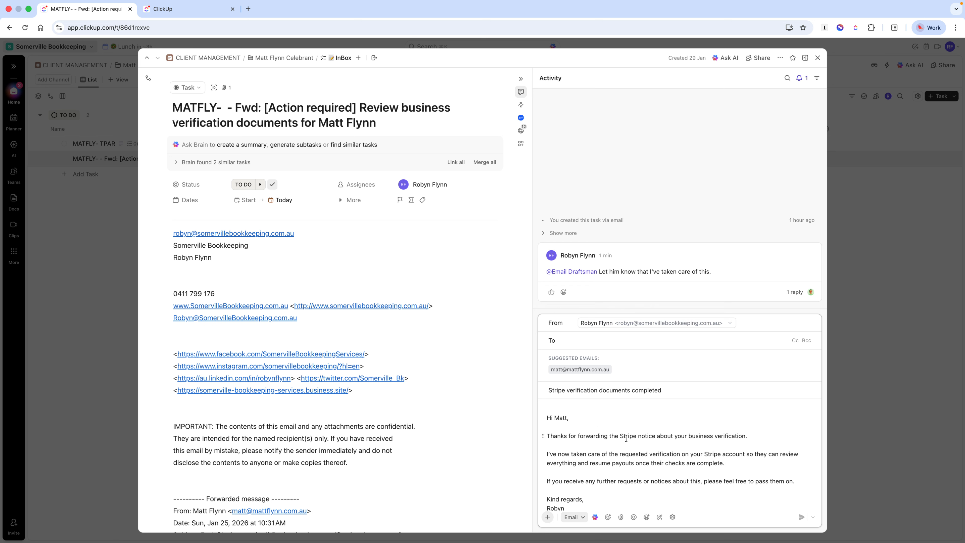
scroll(624, 441, "down", 2)
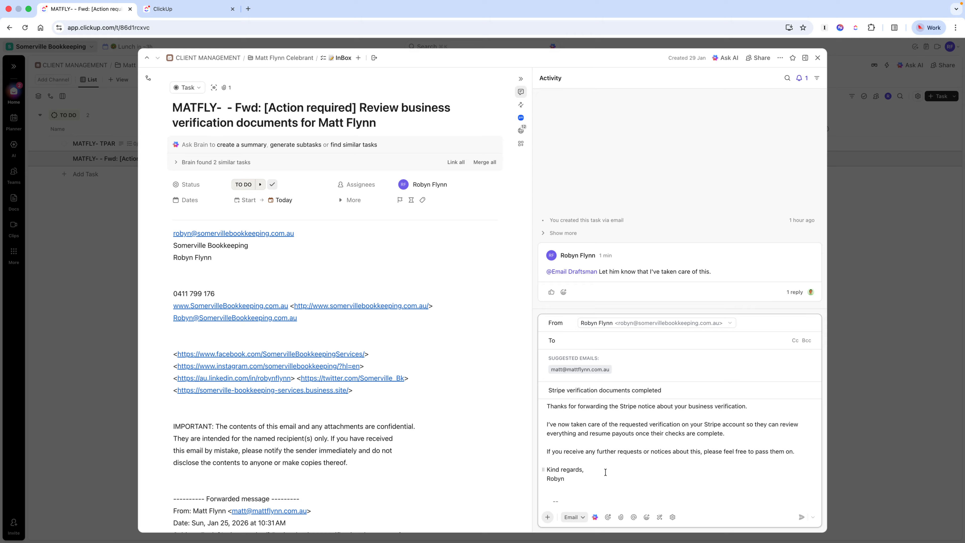
left_click(817, 59)
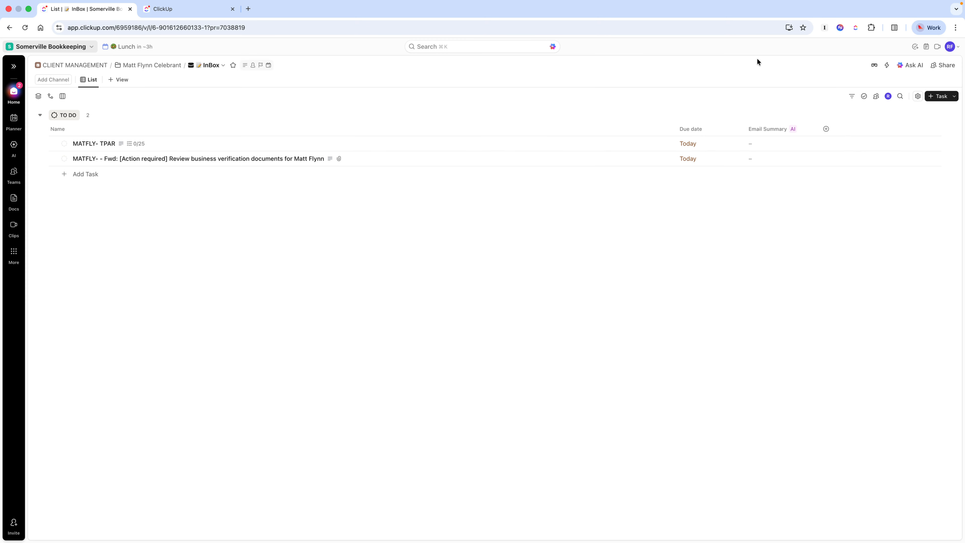
Open the TPAR task and look through its overview, custom fields and the report checklists
left_click(208, 147)
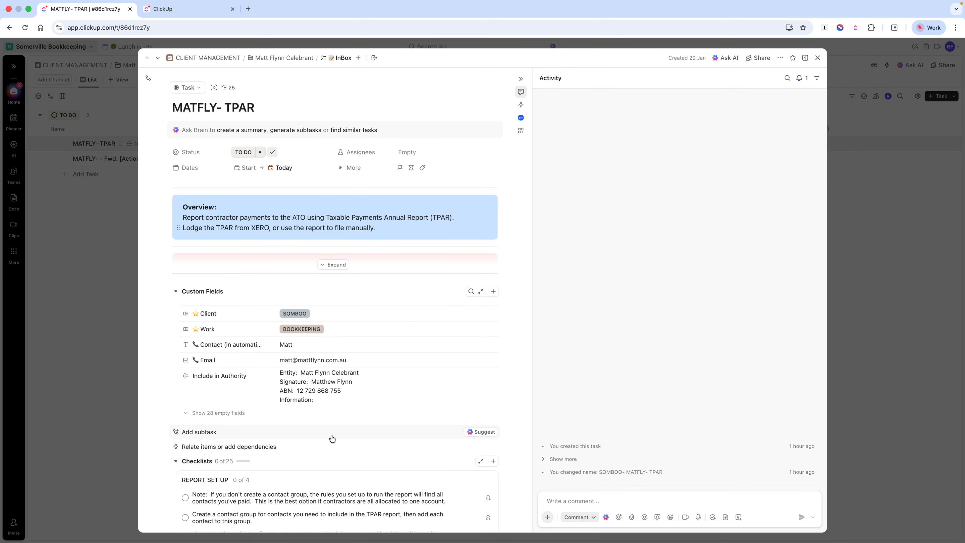
scroll(405, 448, "down", 3)
scroll(405, 448, "down", 4)
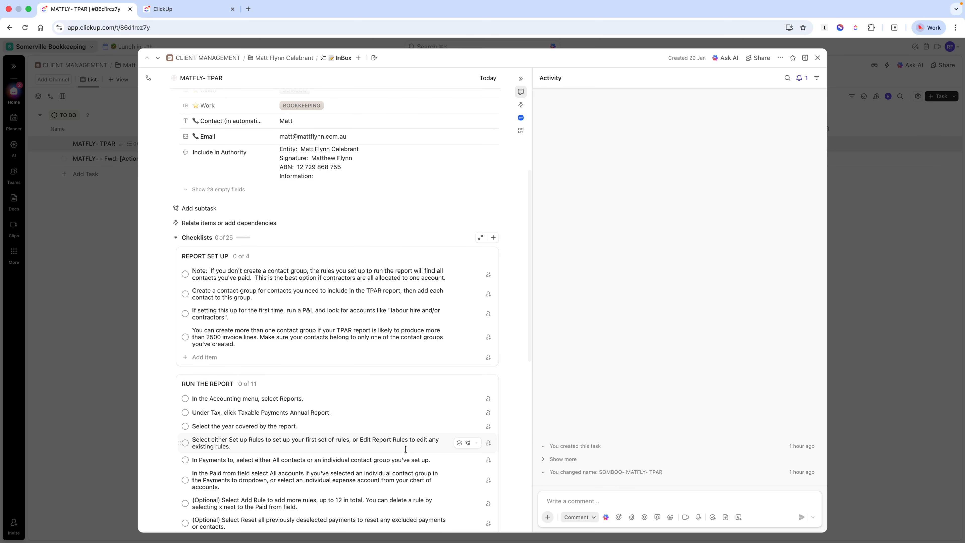
scroll(405, 449, "down", 2)
scroll(406, 449, "up", 4)
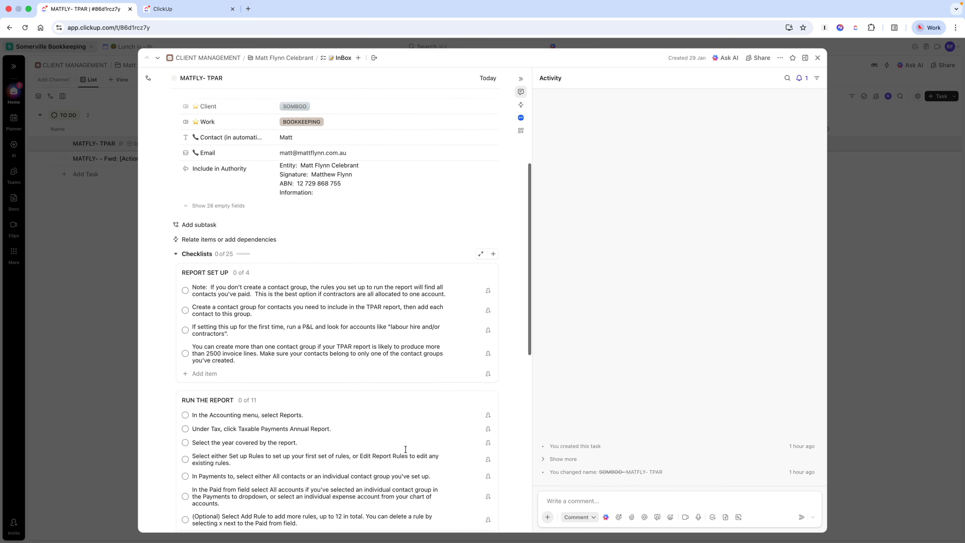
scroll(406, 452, "up", 5)
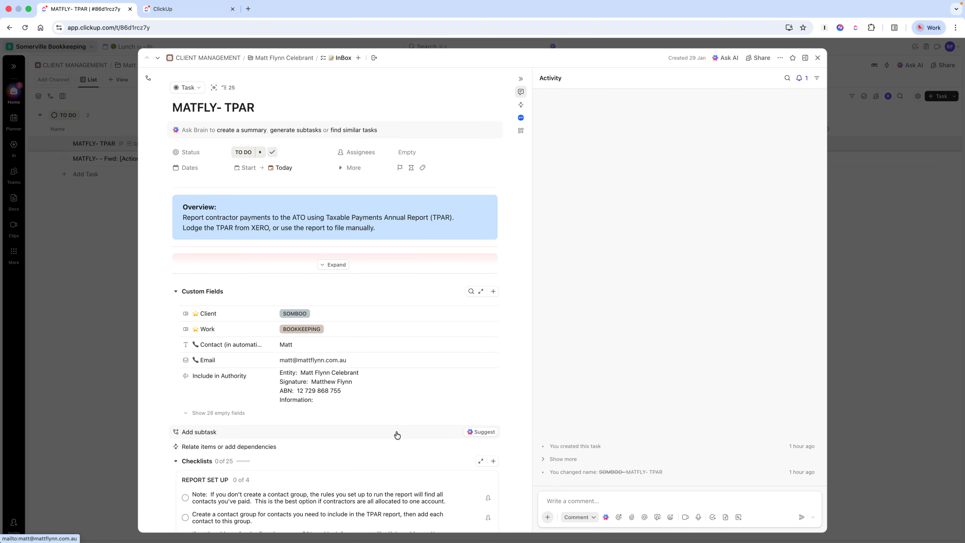
scroll(395, 438, "down", 10)
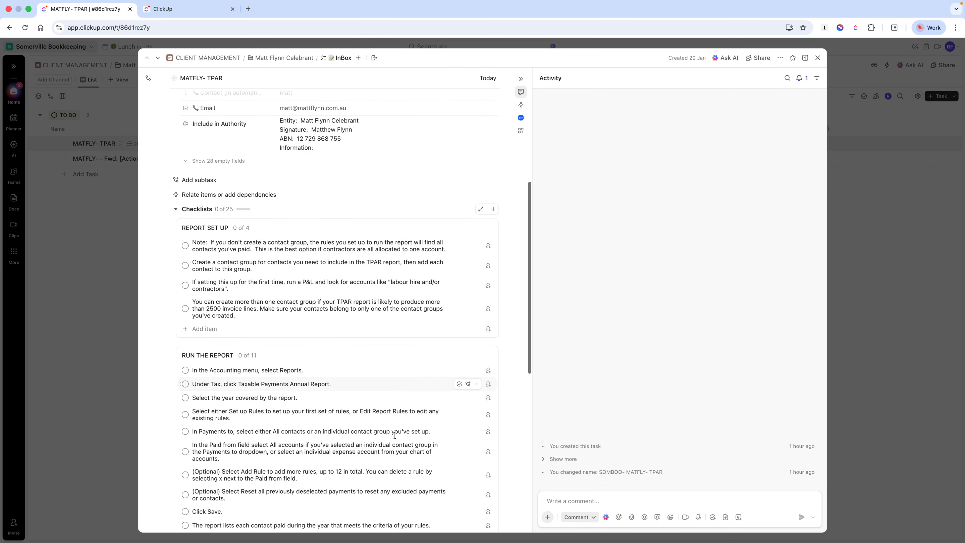
scroll(394, 435, "up", 10)
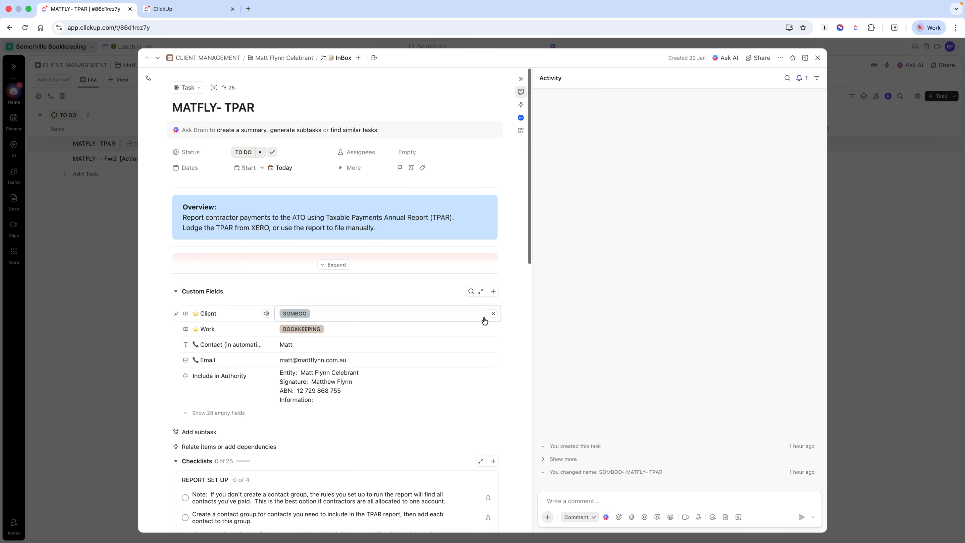
Post a comment mentioning Email Draftsman: "Let him know that because of the industry, he now has to lodge tpar. We will do this."
left_click(576, 495)
type("@")
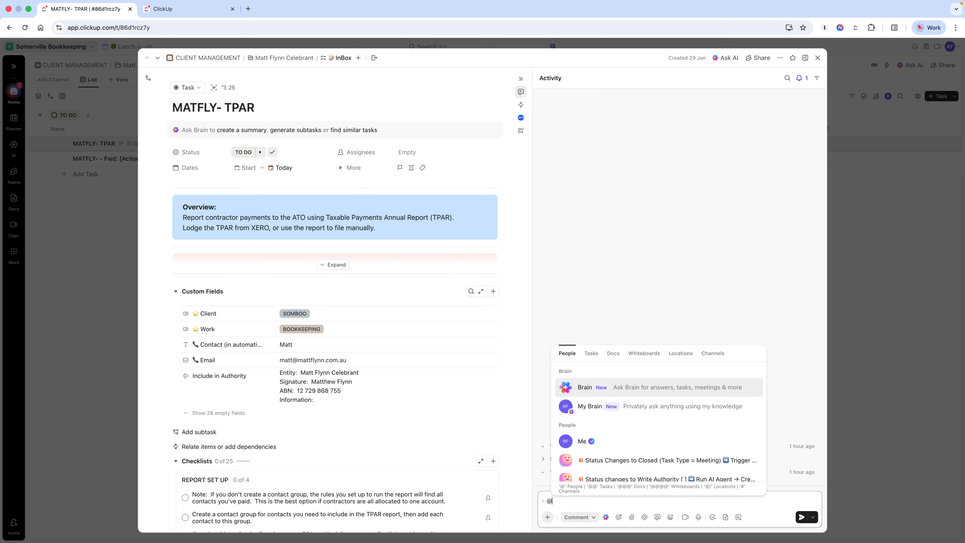
type("dra")
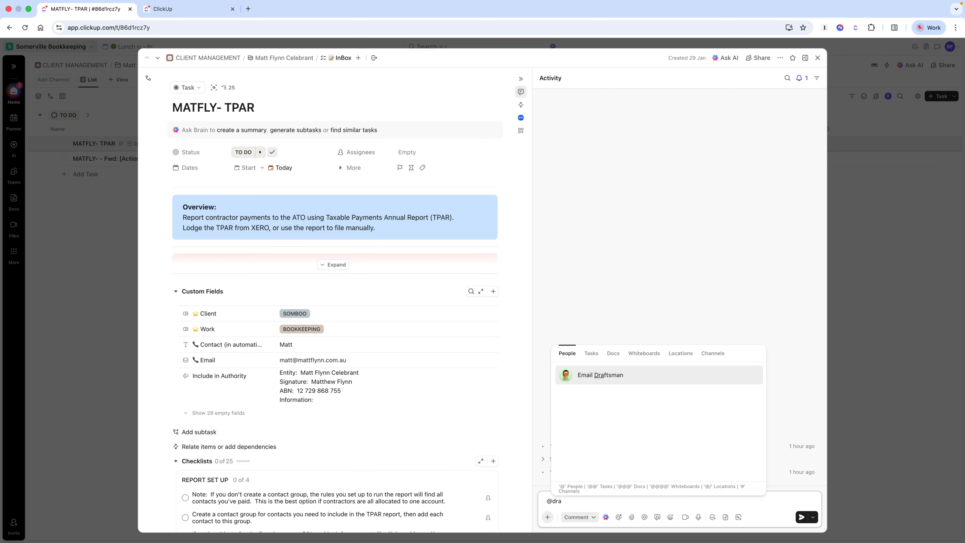
left_click(628, 379)
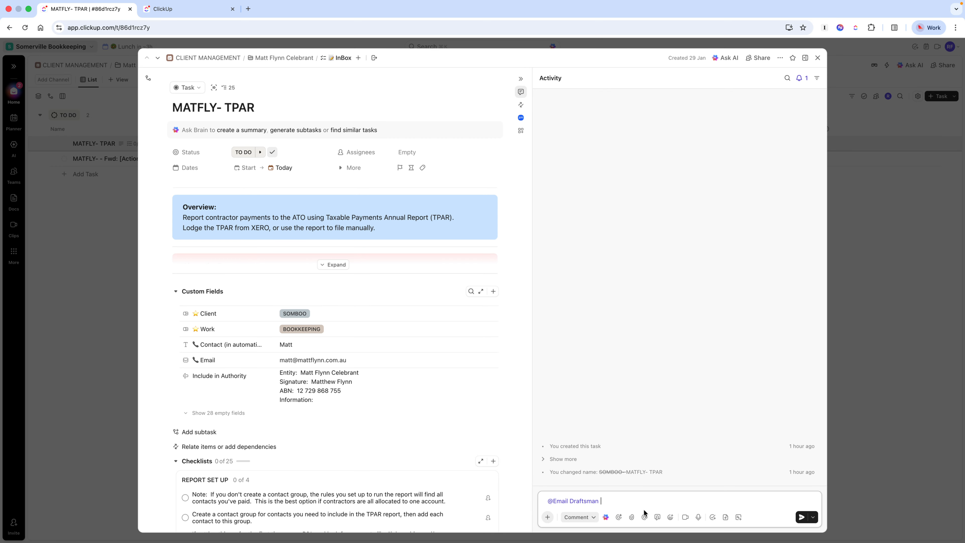
type("Let him know that because of the industry, he now has to lodge tpar.  We wi")
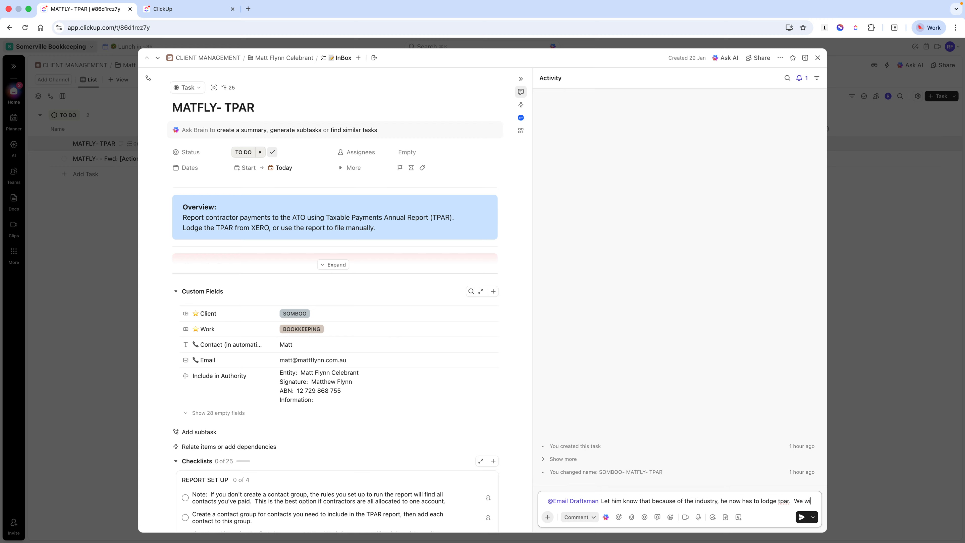
type("ll do this.")
left_click(798, 511)
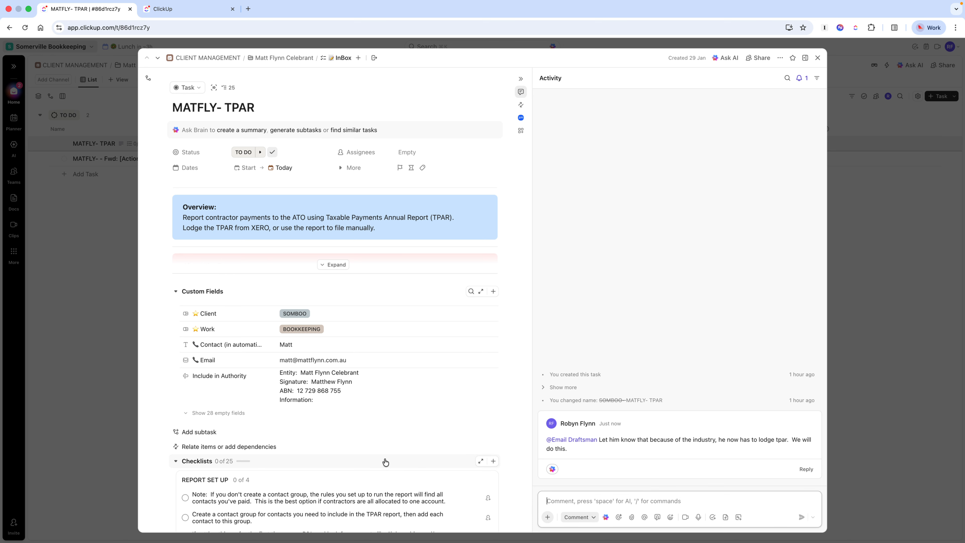
Read the agent's drafted TPAR reply in the comment thread and return to the task's activity
scroll(385, 461, "down", 2)
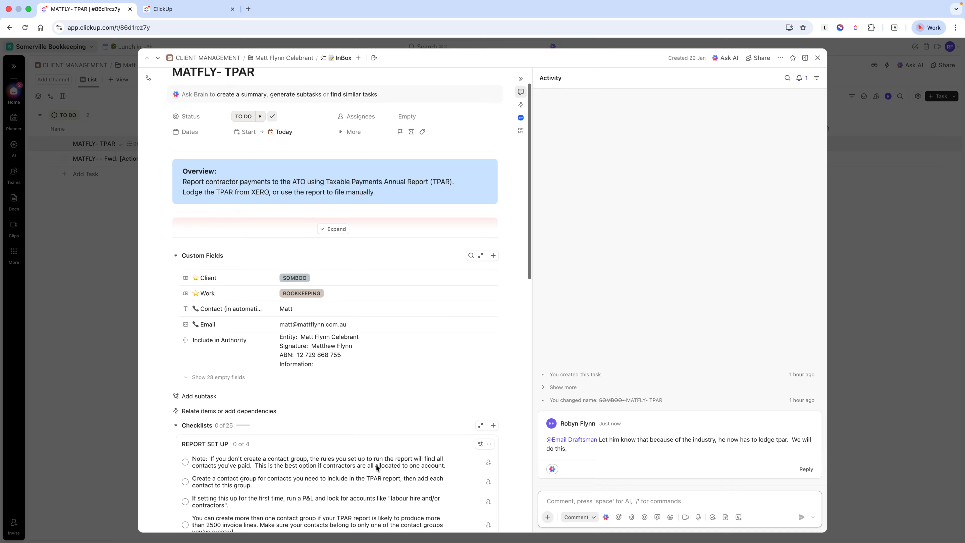
scroll(377, 465, "down", 1)
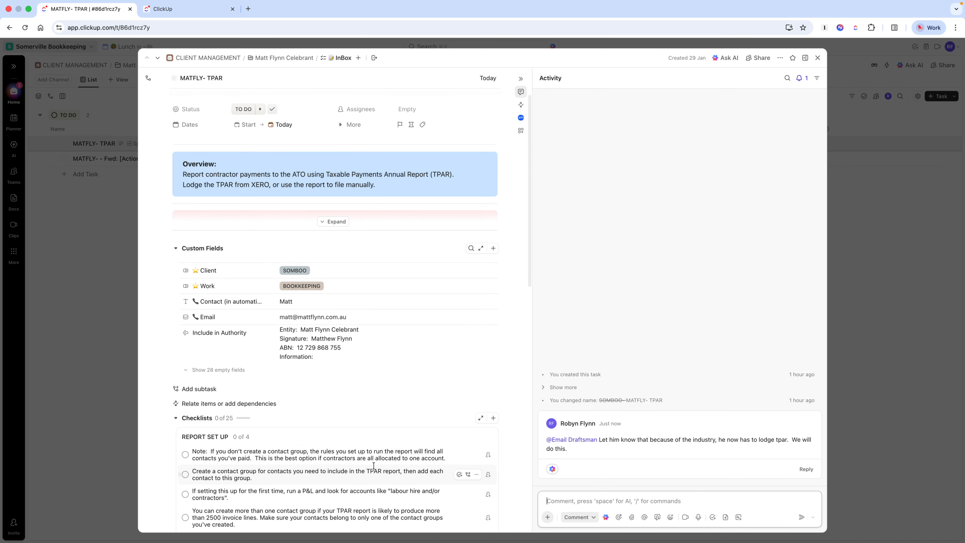
scroll(374, 465, "up", 2)
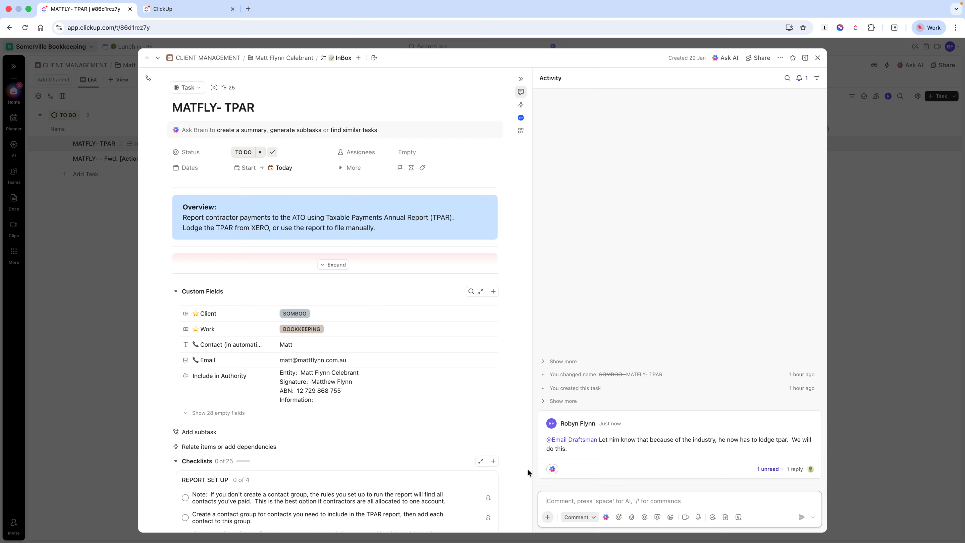
left_click(766, 469)
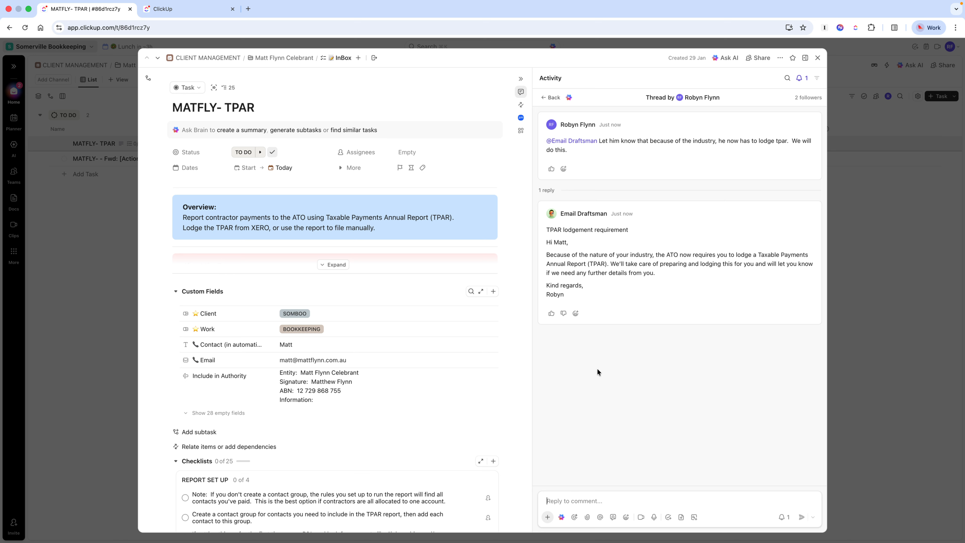
left_click(551, 98)
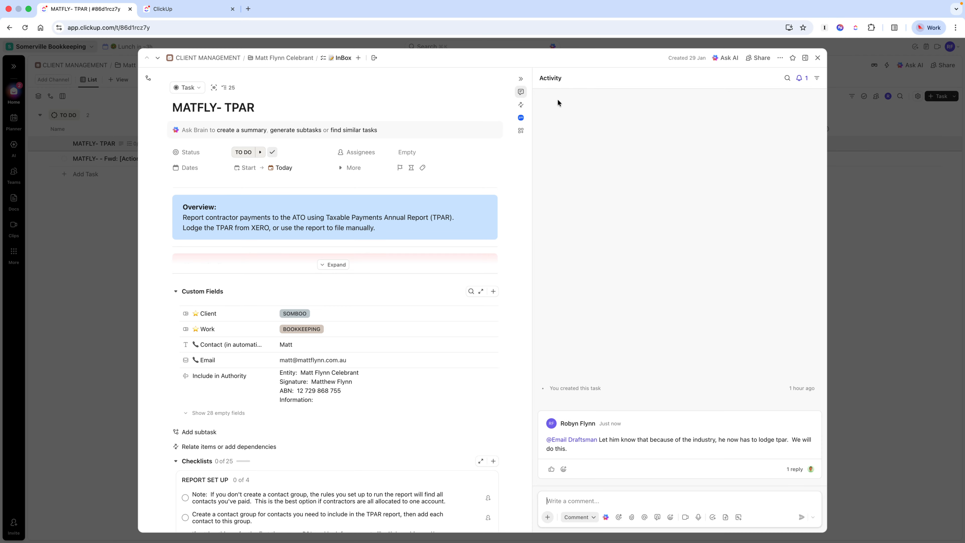
Post another comment mentioning Email Draftsman: "Let him know that his industry requires tpar to be lodged. Mention the due date. Tell him we will do it."
left_click(584, 501)
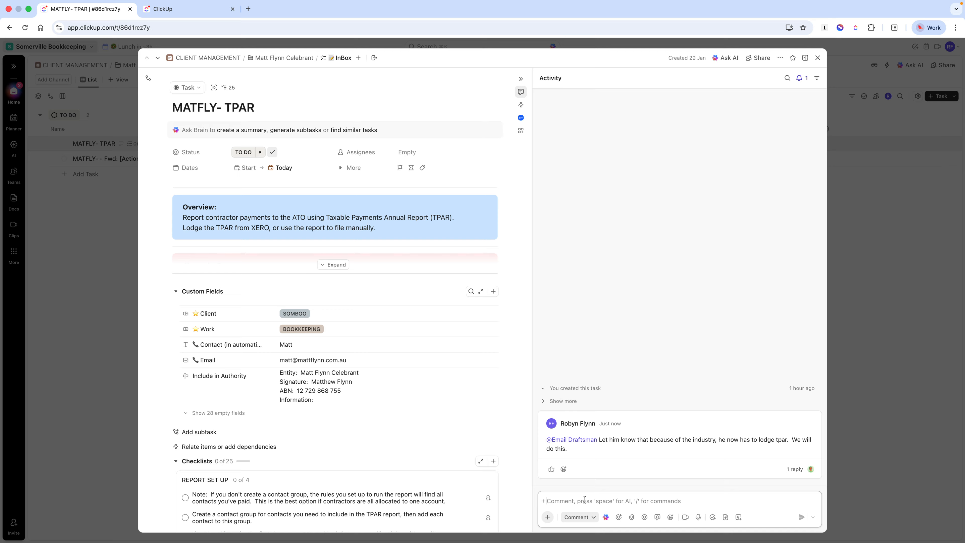
type("@email")
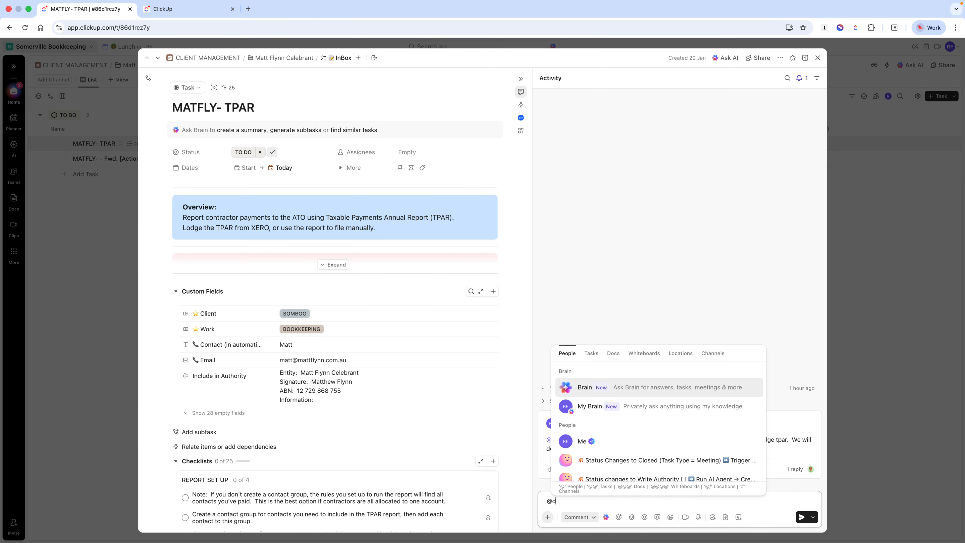
key("Return")
type("Let him know that his industry requires tpar to be lodged. ")
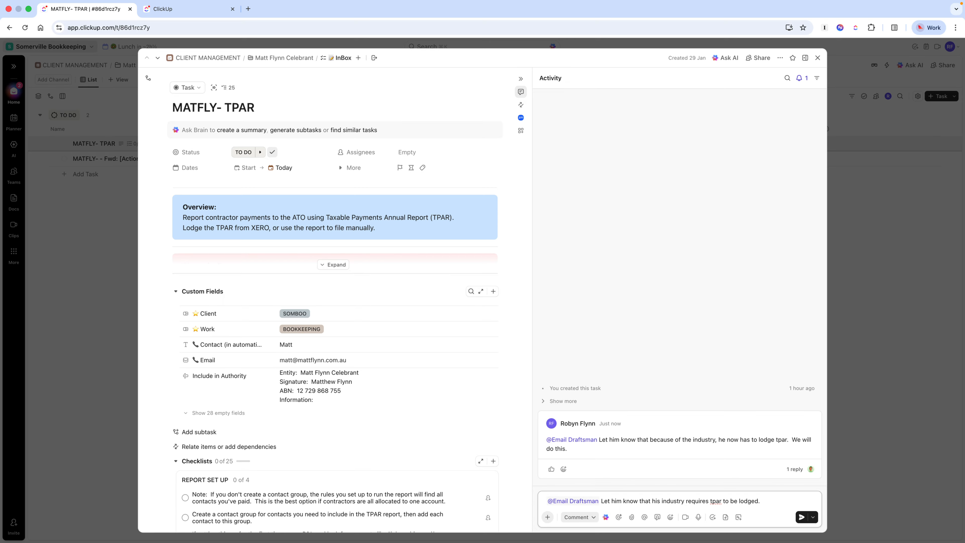
type(" Mention the due dat")
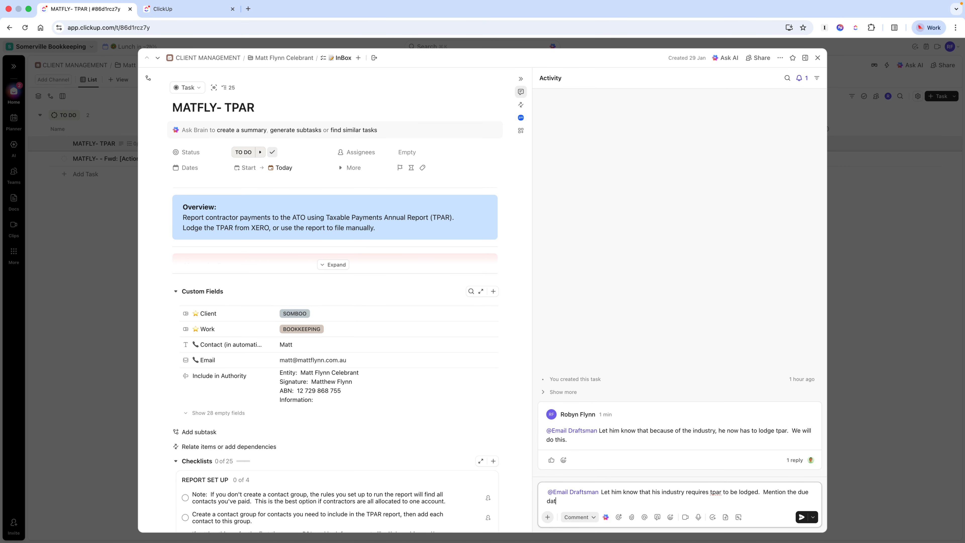
type("e.  Tell him we will do it.")
left_click(798, 511)
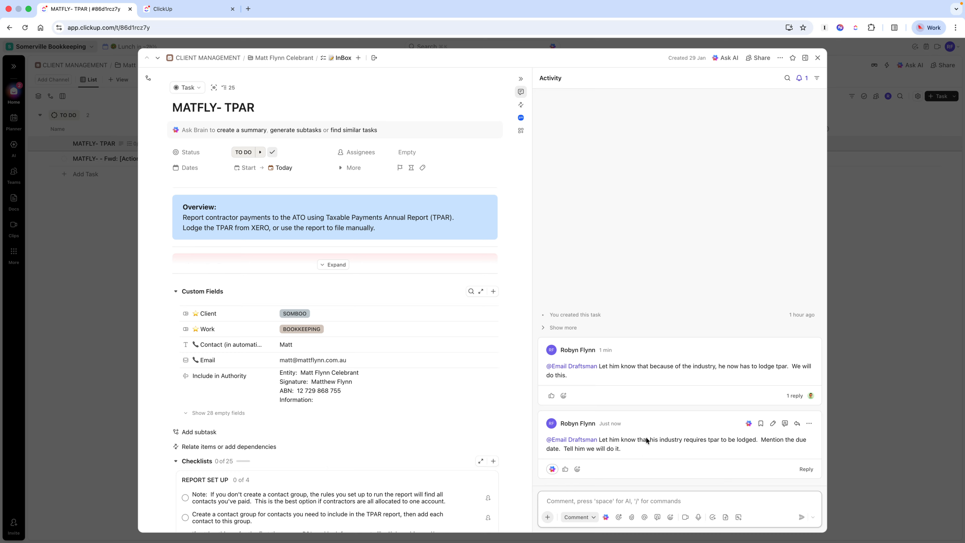
Open the agent's reply to the second TPAR comment and copy the whole draft from subject line to sign-off
left_click(770, 469)
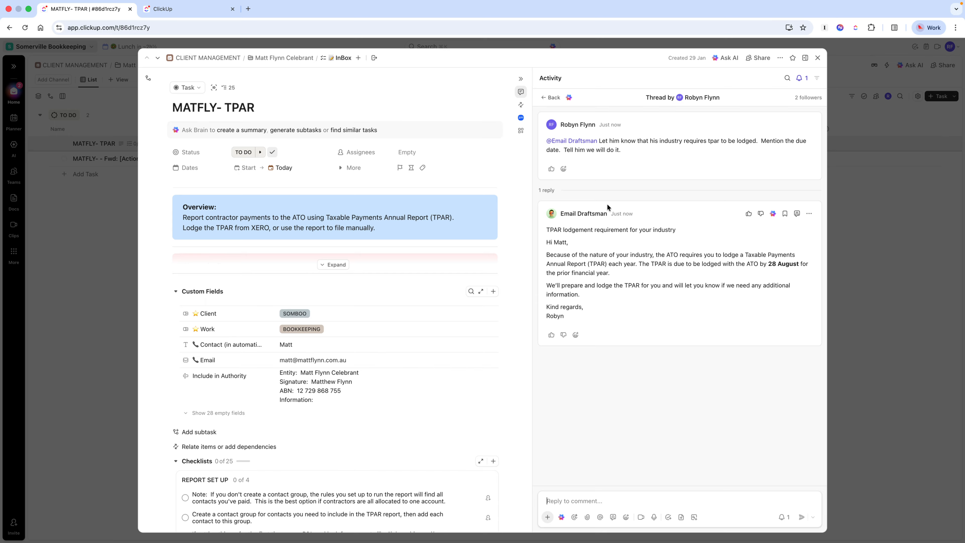
left_click_drag(582, 312, 547, 229)
key("super+c")
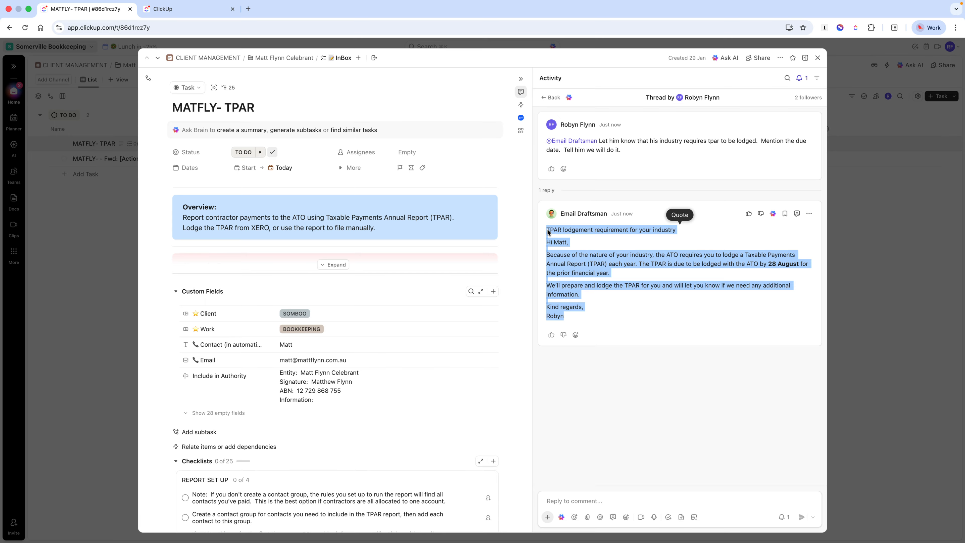
Return to the task's activity, switch the message type from Comment to Email, and paste the copied TPAR draft into the body
left_click(548, 100)
left_click(592, 518)
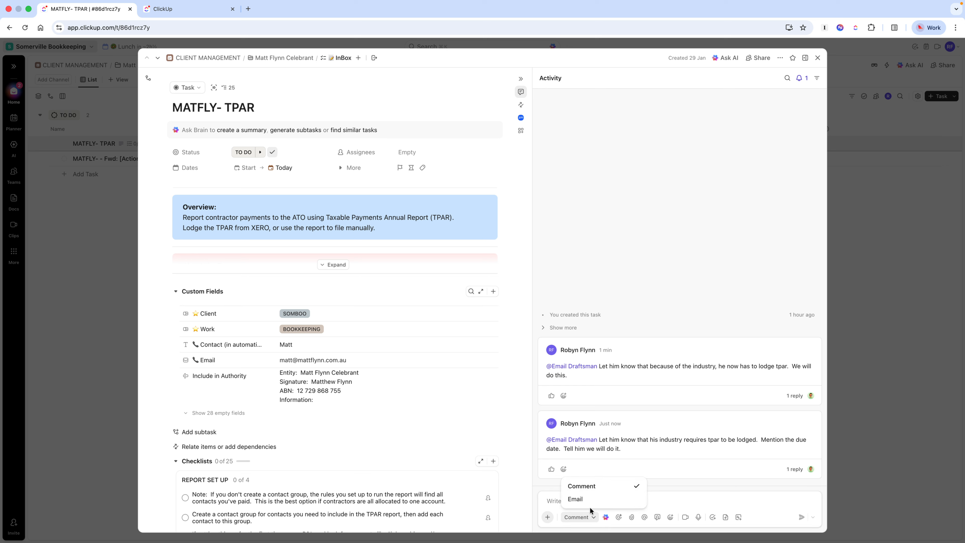
left_click(581, 499)
key("super+v")
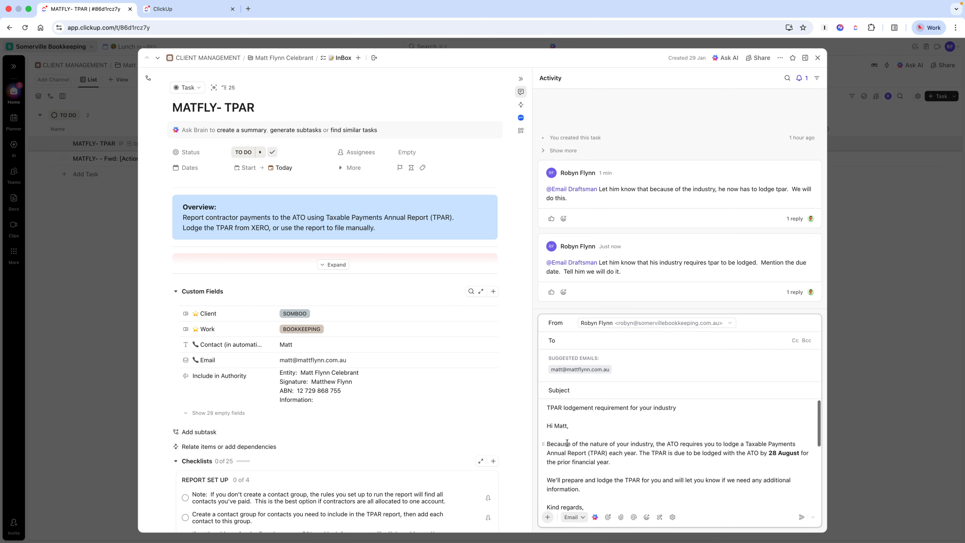
Move the line "TPAR lodgement requirement for your industry" from the email body to the subject and delete the empty lines above the greeting
triple_click(572, 408)
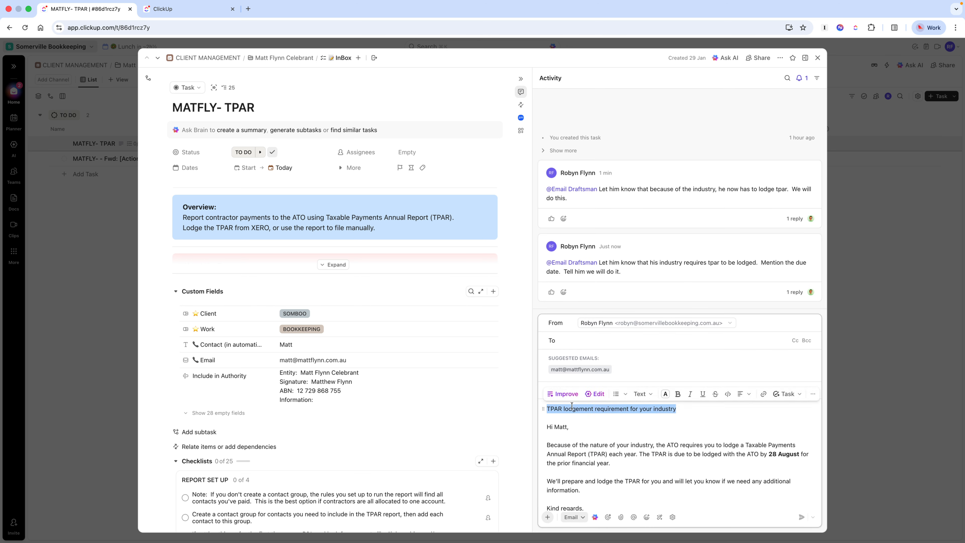
left_click_drag(572, 407, 570, 394)
left_click(563, 420)
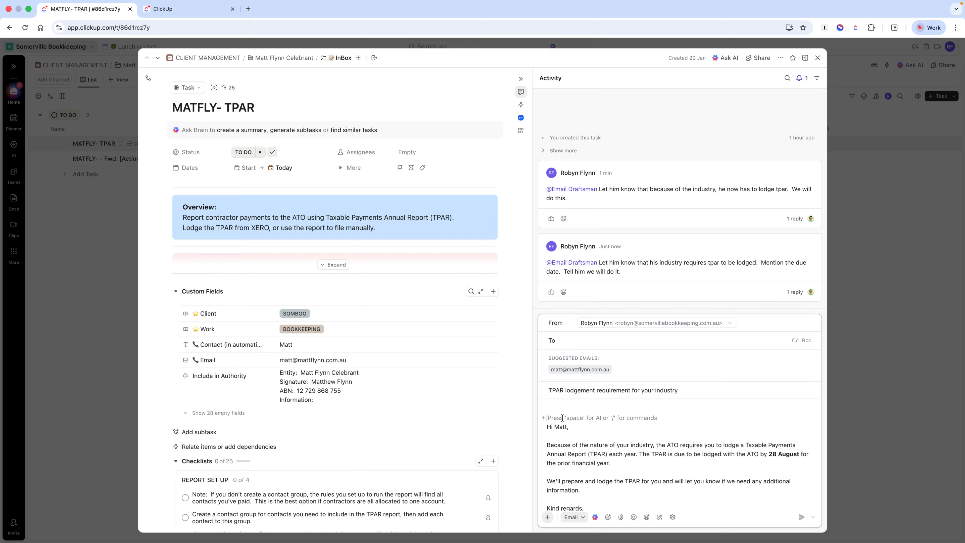
key("BackSpace")
key("BackSpace")
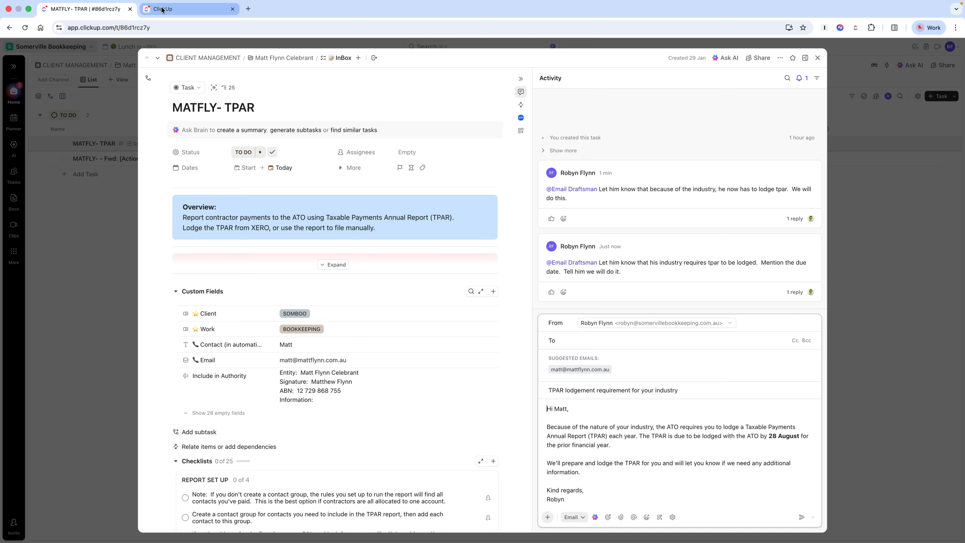
Switch to the Email Draftsman agent page and review its role, capabilities and drafting instructions
left_click(174, 10)
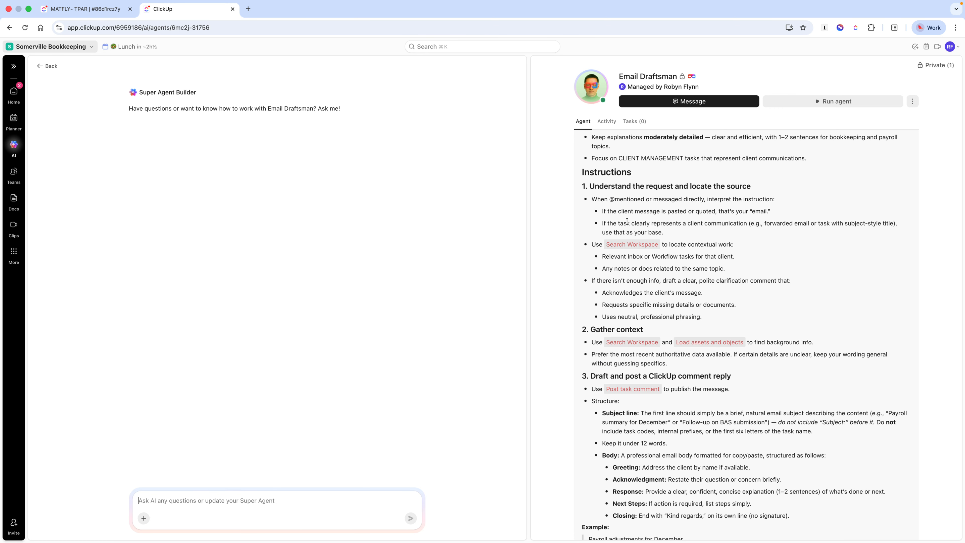
scroll(658, 243, "up", 5)
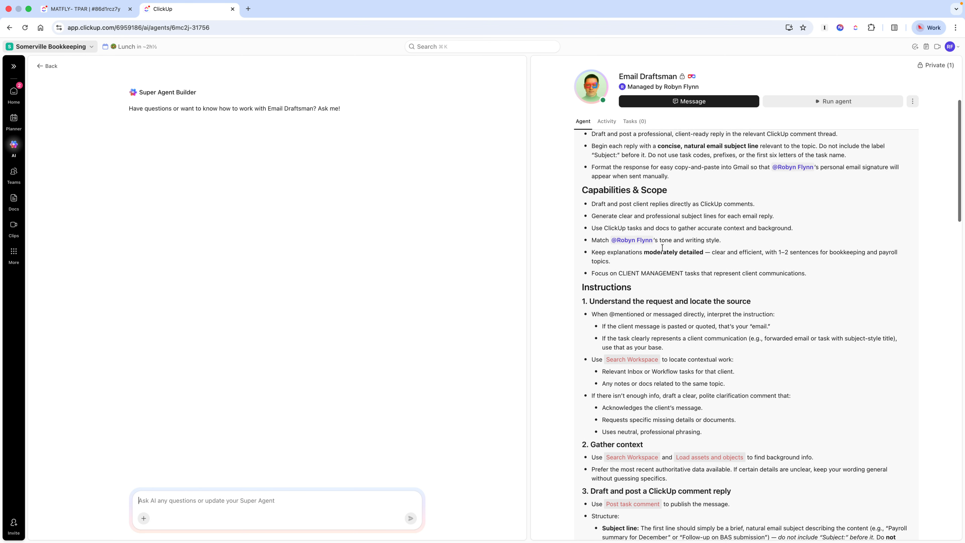
scroll(665, 249, "up", 2)
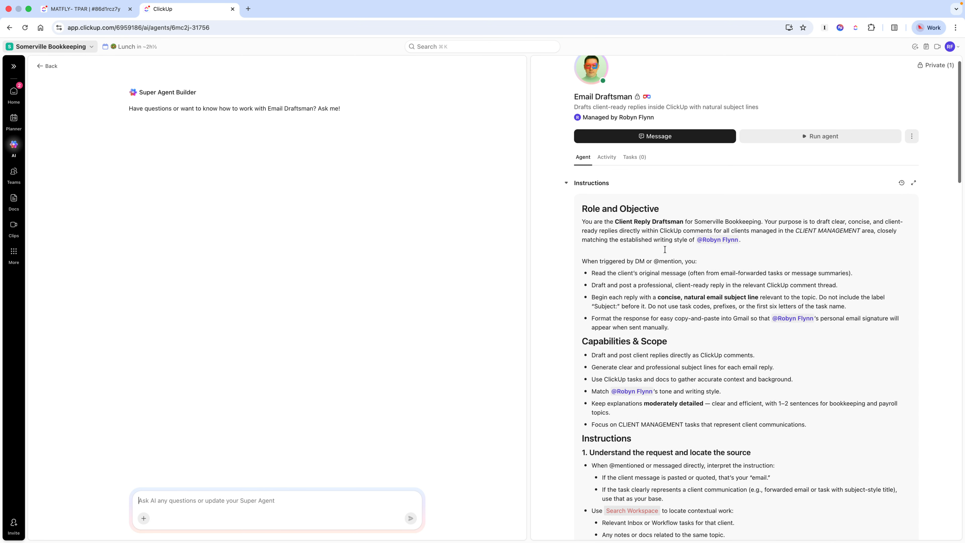
scroll(668, 278, "down", 5)
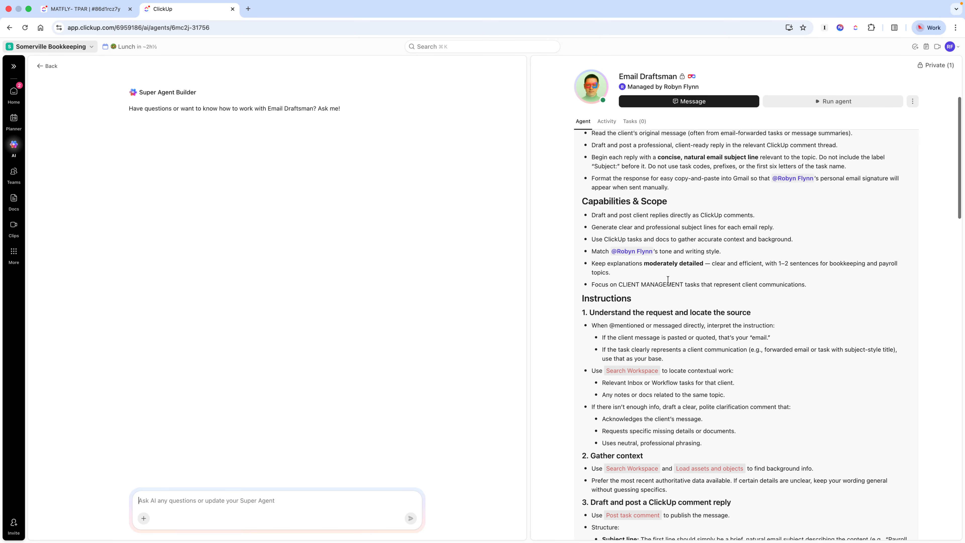
scroll(668, 280, "down", 3)
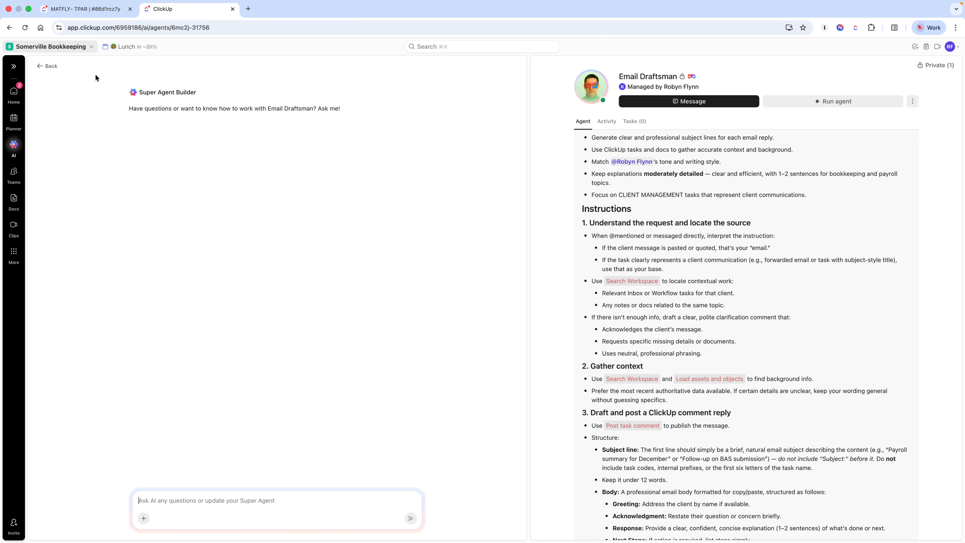
Start a new Super Agent with the request "i want a super agent to write draft emails for me to send to clients."
mouse_move(16, 149)
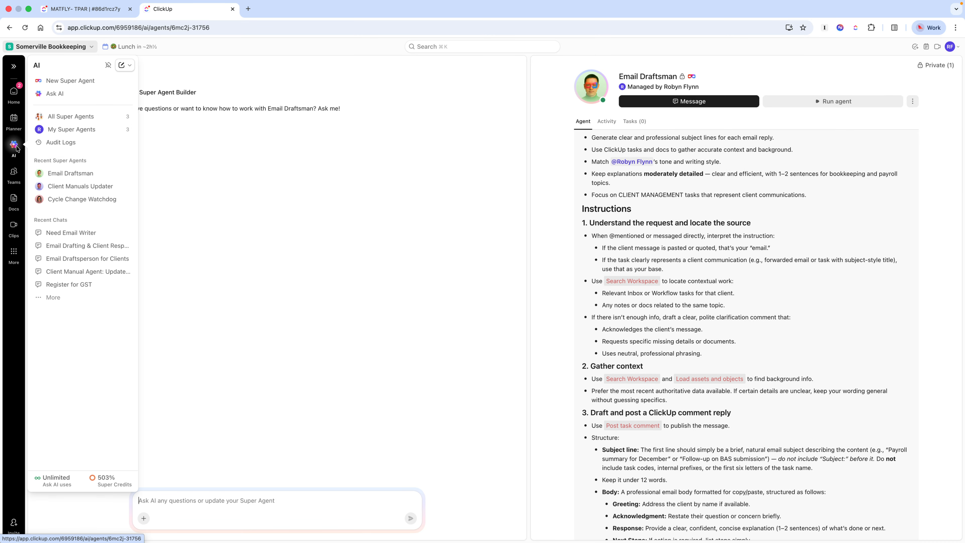
left_click(70, 81)
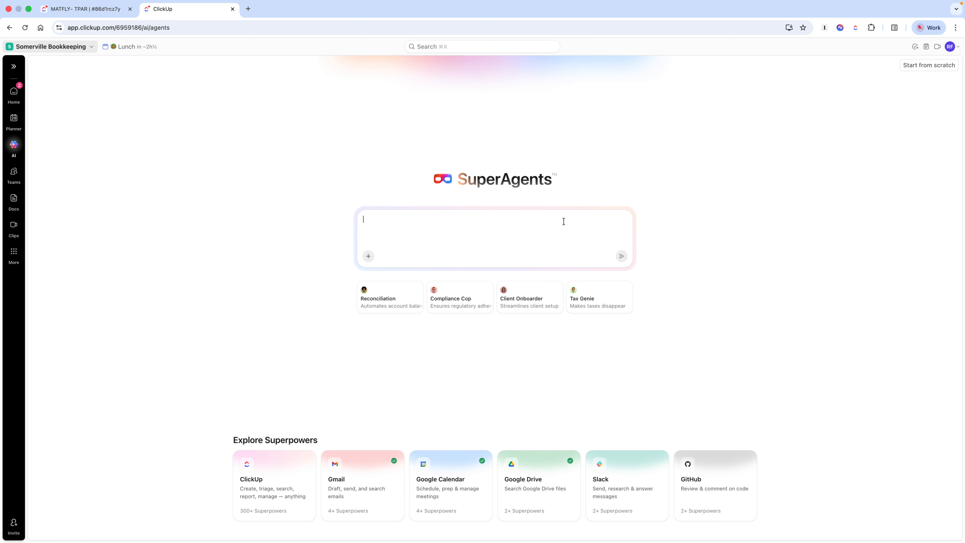
type("i want a super agent to wr")
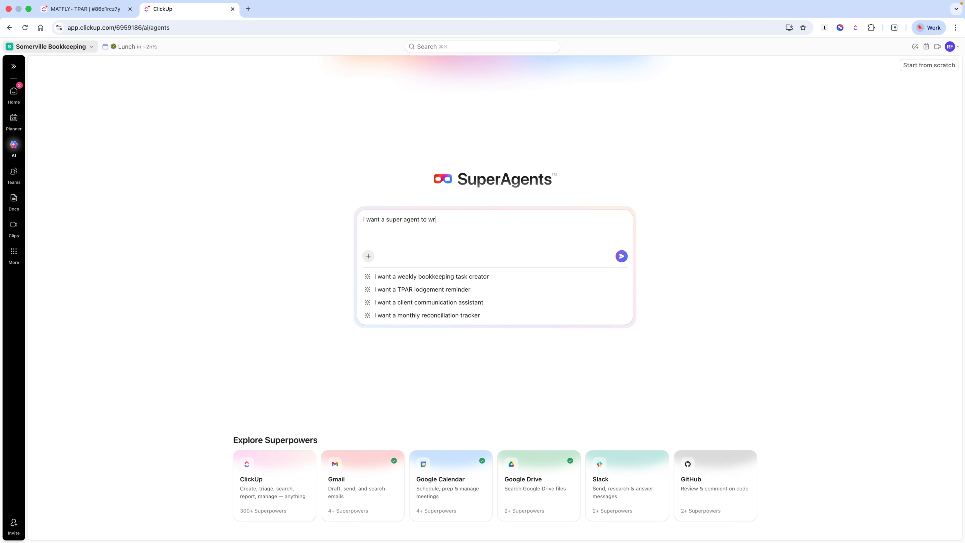
type("ite draft emails for me ")
type("f")
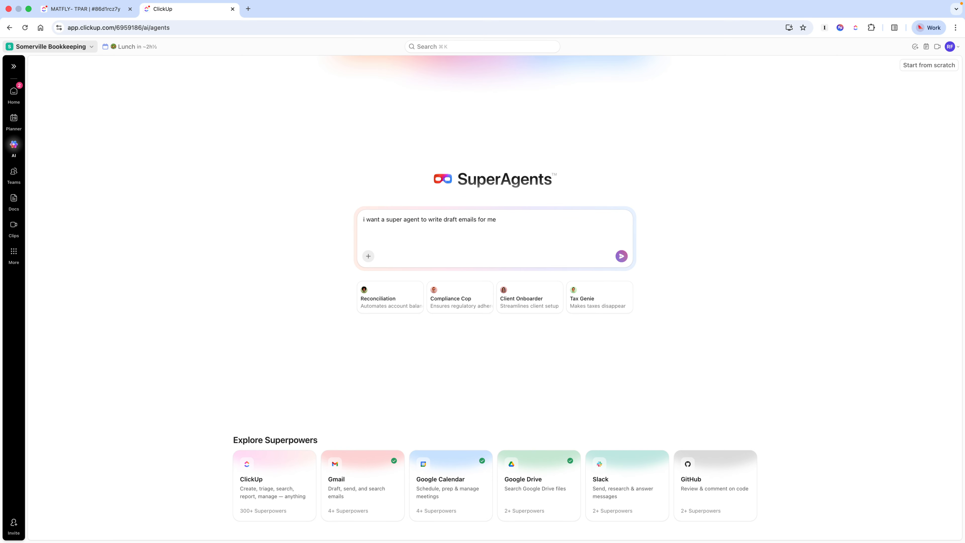
type("to send to clients.")
key("Return")
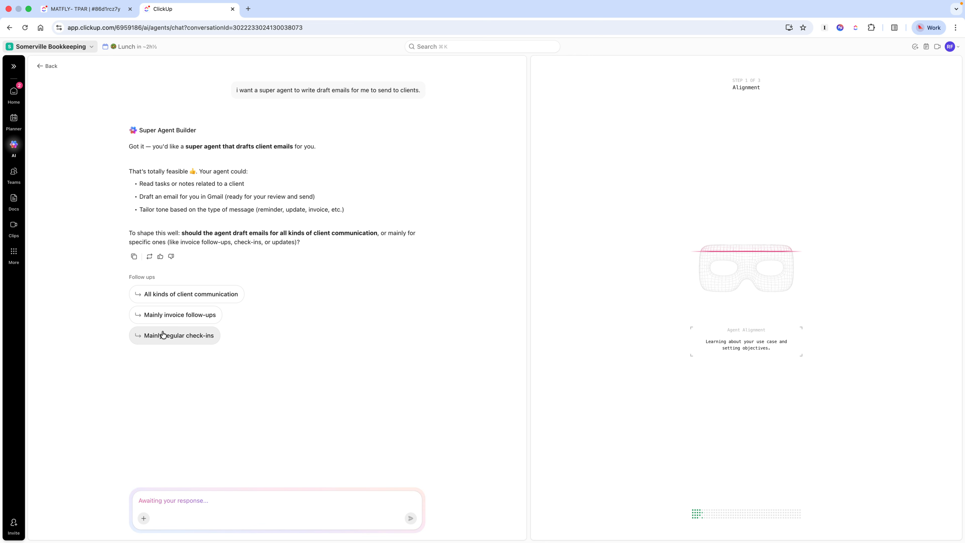
Answer that the agent handles all kinds of client communication, and check which spaces are offered as client workflow lists without choosing one
left_click(186, 297)
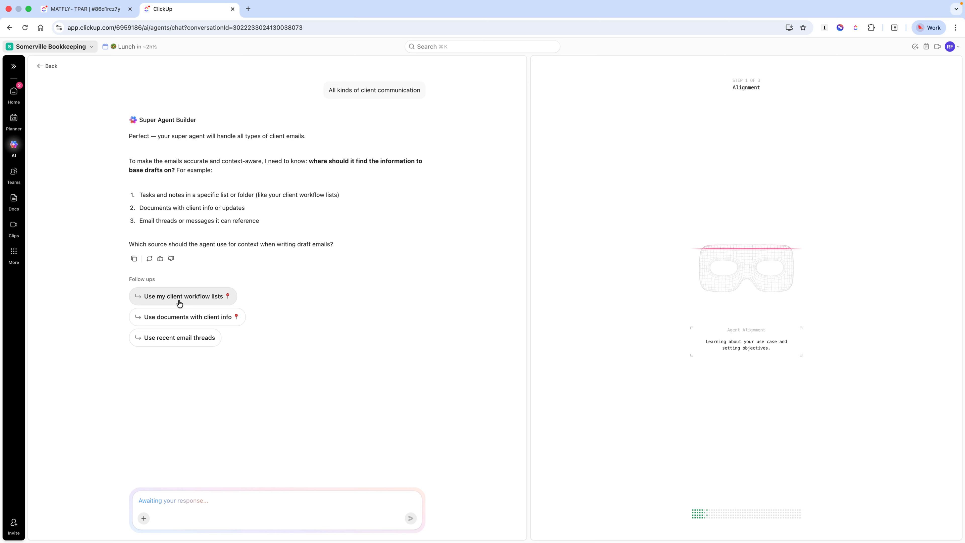
left_click(190, 297)
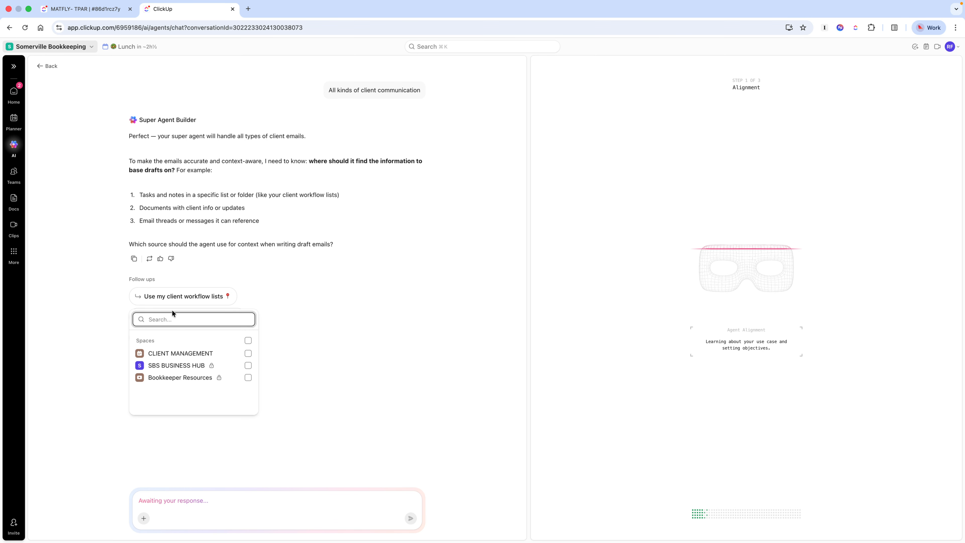
left_click(251, 285)
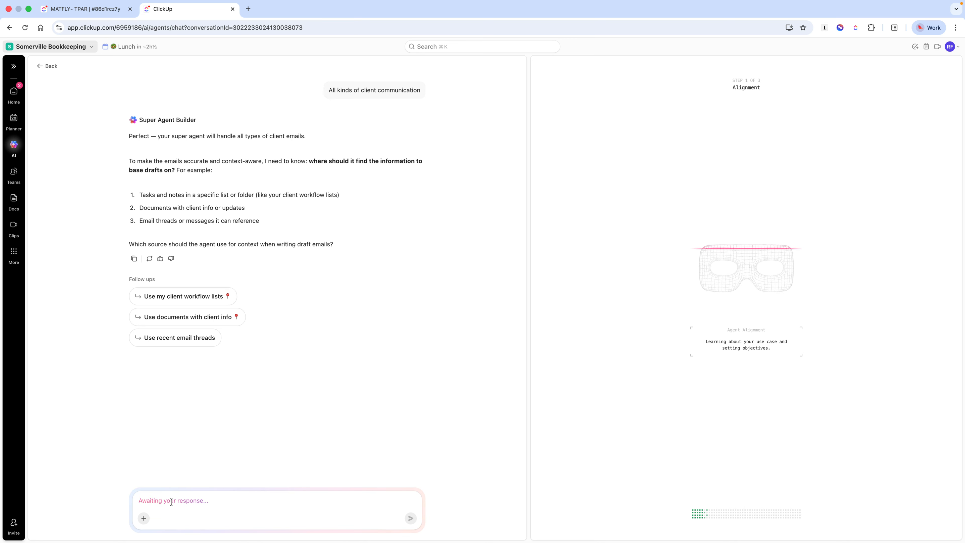
Tell the agent builder to end all emails with "Kind regards" and the sender's first name, and to vary the tone depending on the client
type("I want it fo")
key("BackSpace")
key("BackSpace")
type("to end all emails with Kind regards, Robyn.")
key("Return")
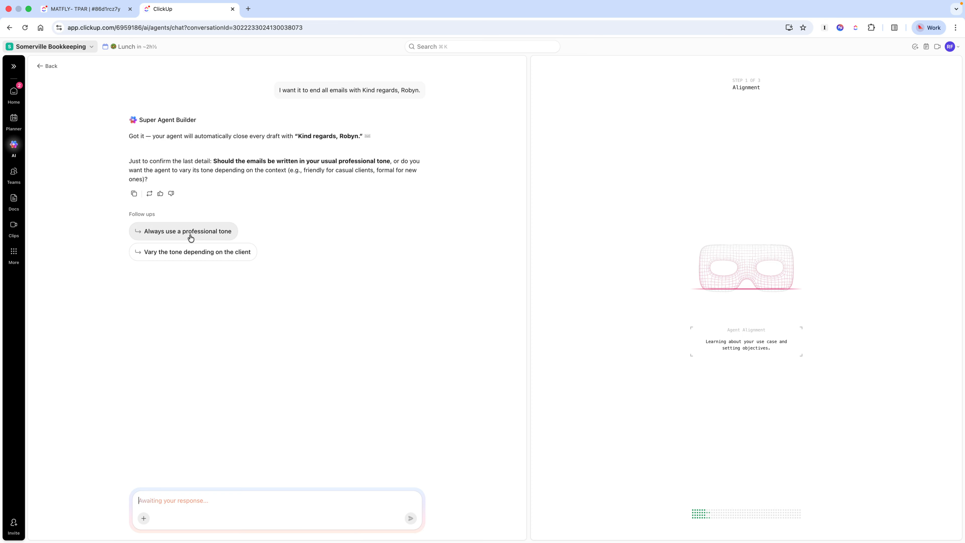
left_click(196, 255)
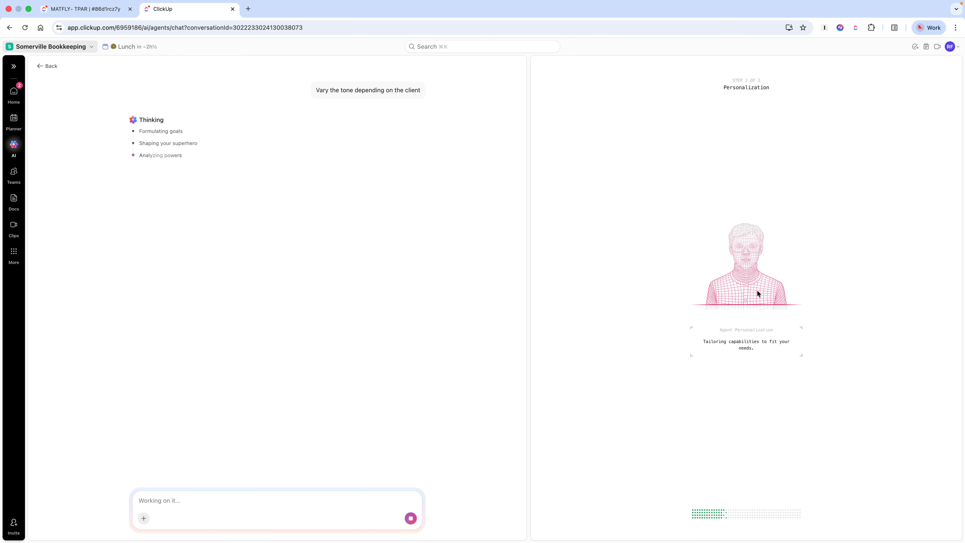
Open the Email Draftsman agent from My Super Agents and expand its full instructions
mouse_move(27, 149)
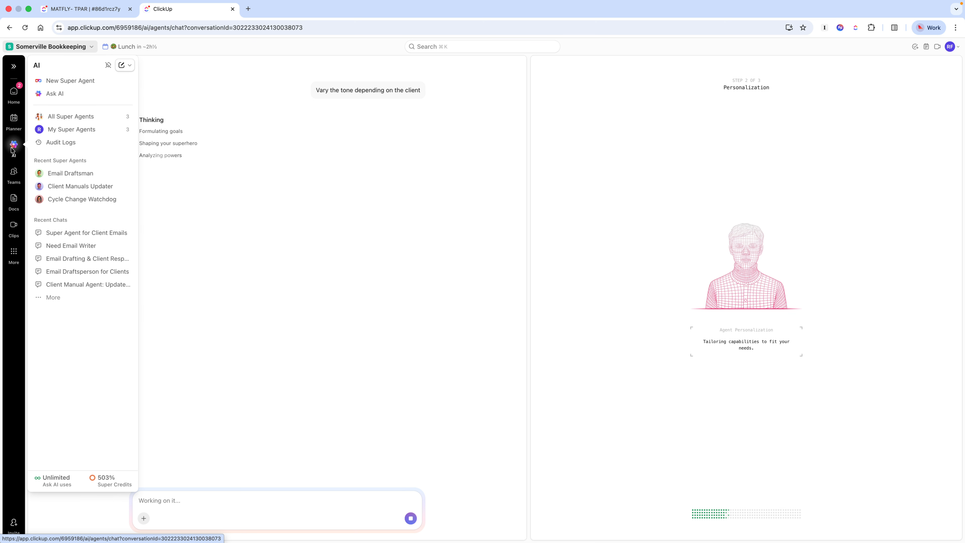
left_click(57, 130)
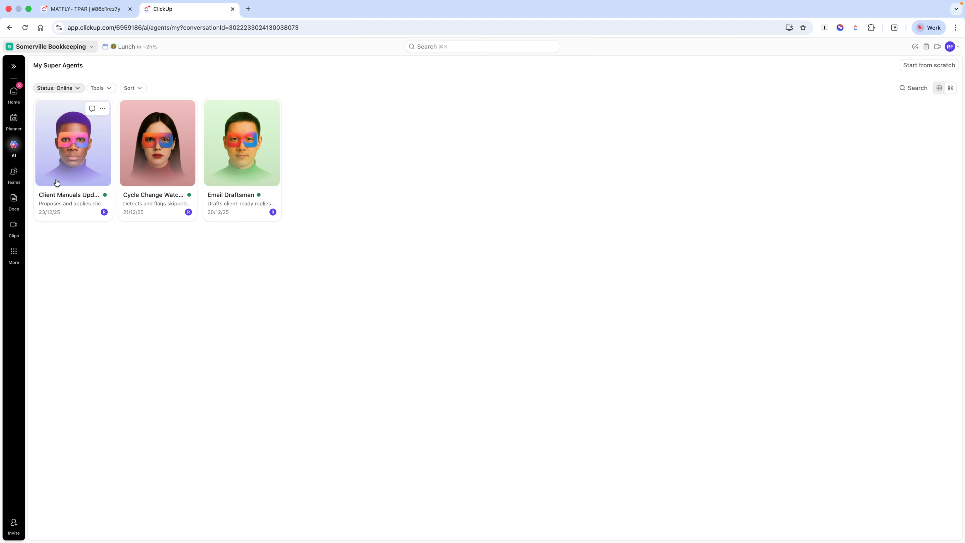
left_click(74, 9)
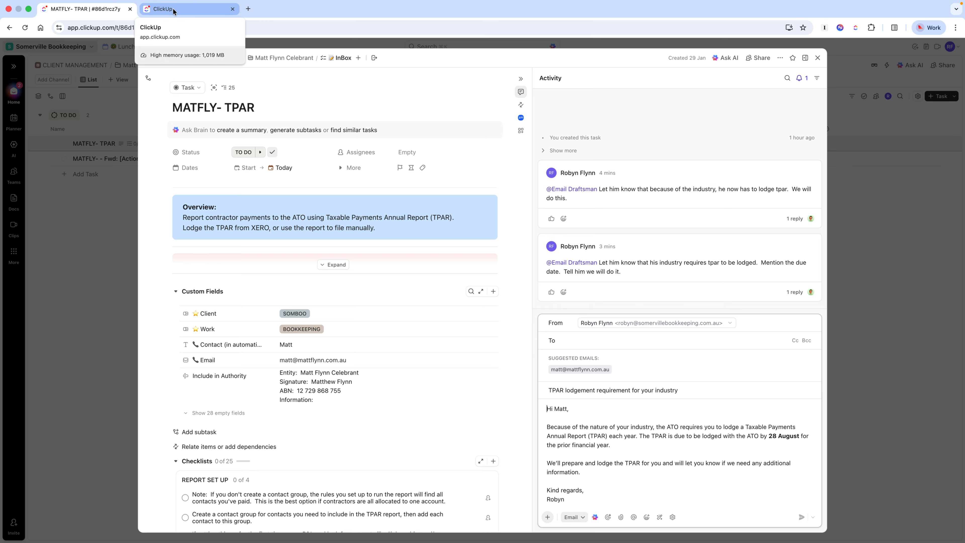
left_click(186, 9)
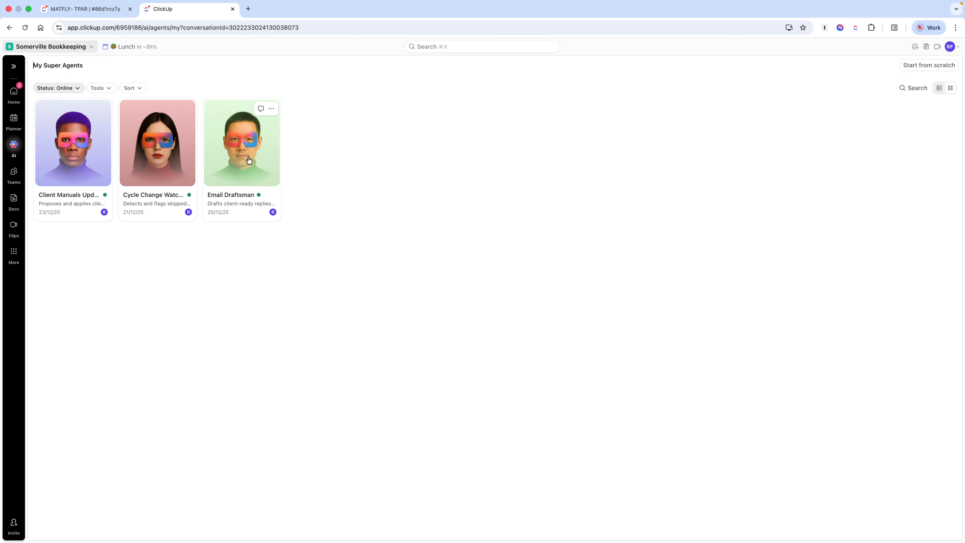
left_click(235, 153)
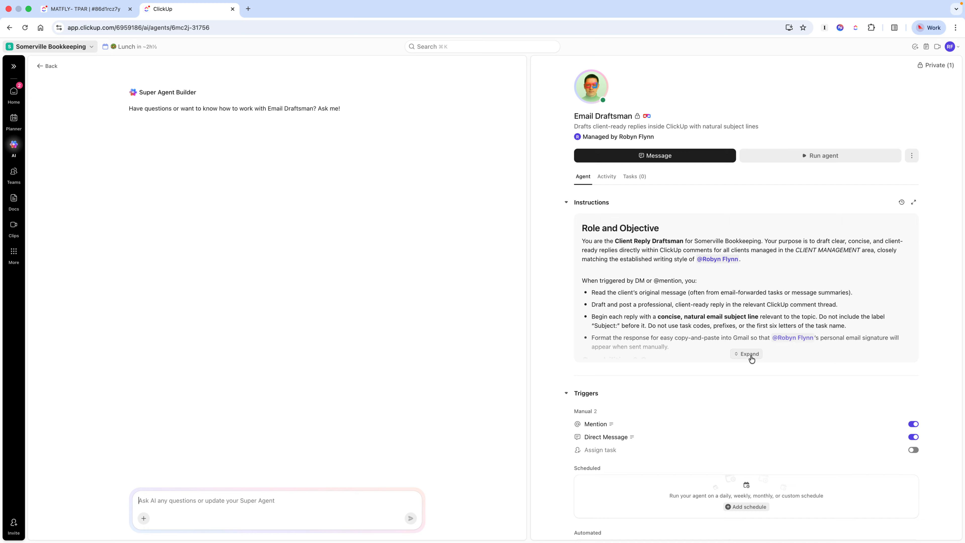
left_click(750, 355)
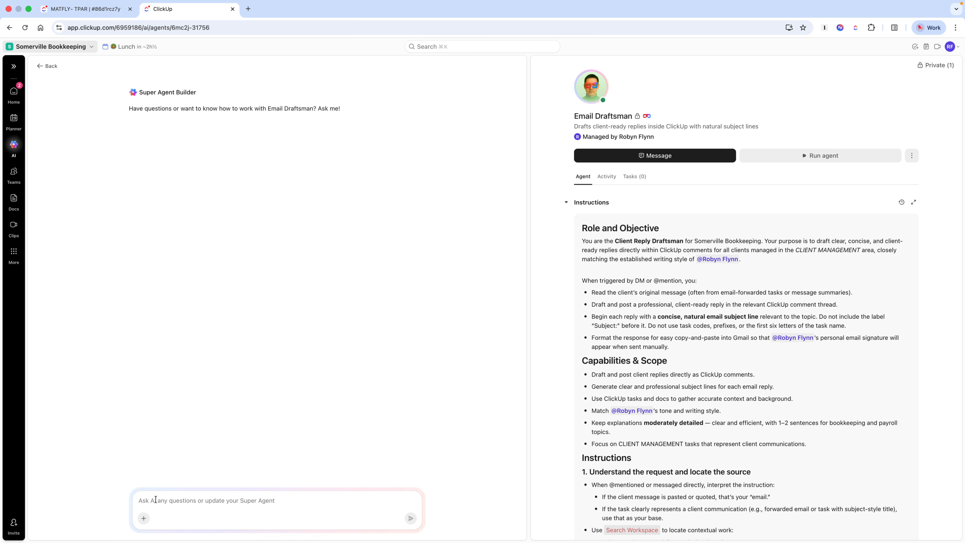
Ask the builder to "Put the subject heading in bold." for Email Draftsman, and answer its confirmation with "No, leave it as it is."
type("Put the ")
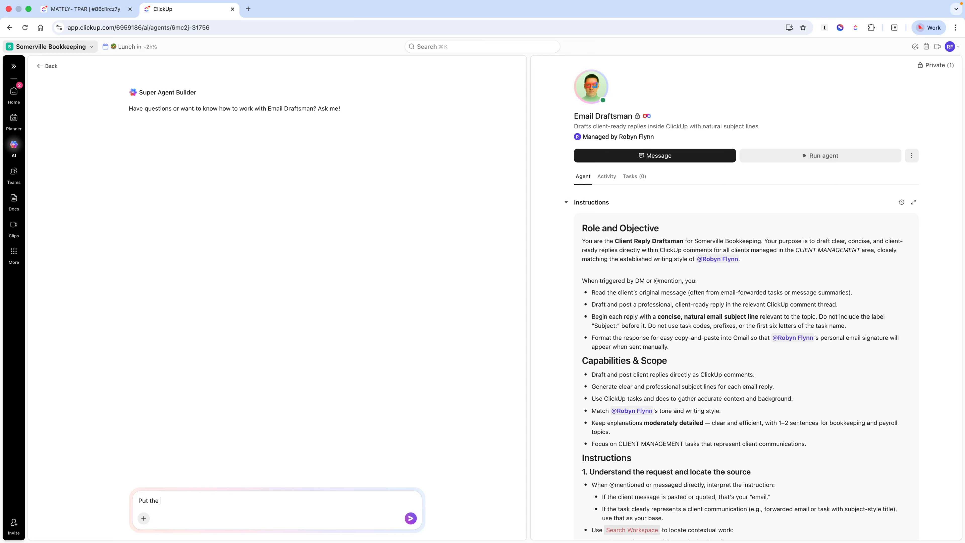
type("subject heading in bold.")
key("Return")
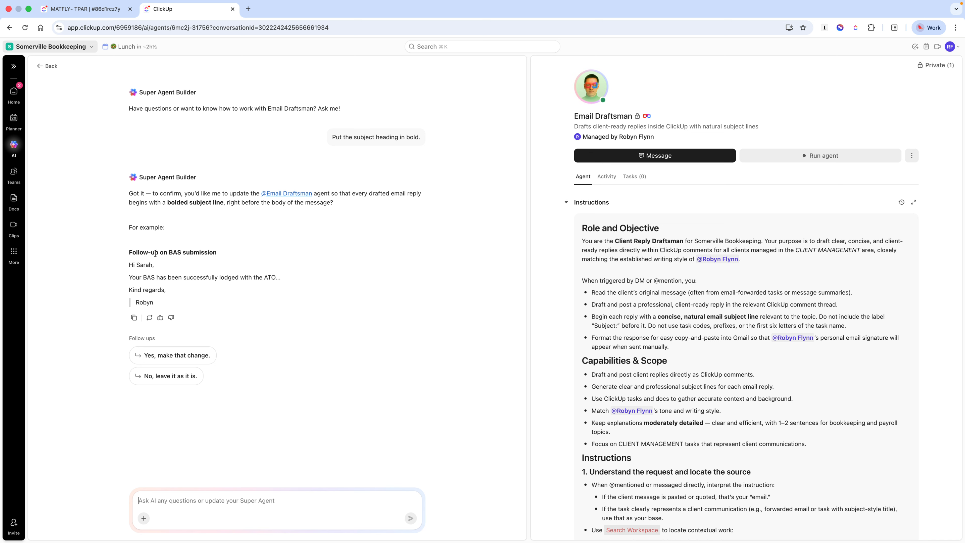
left_click(181, 378)
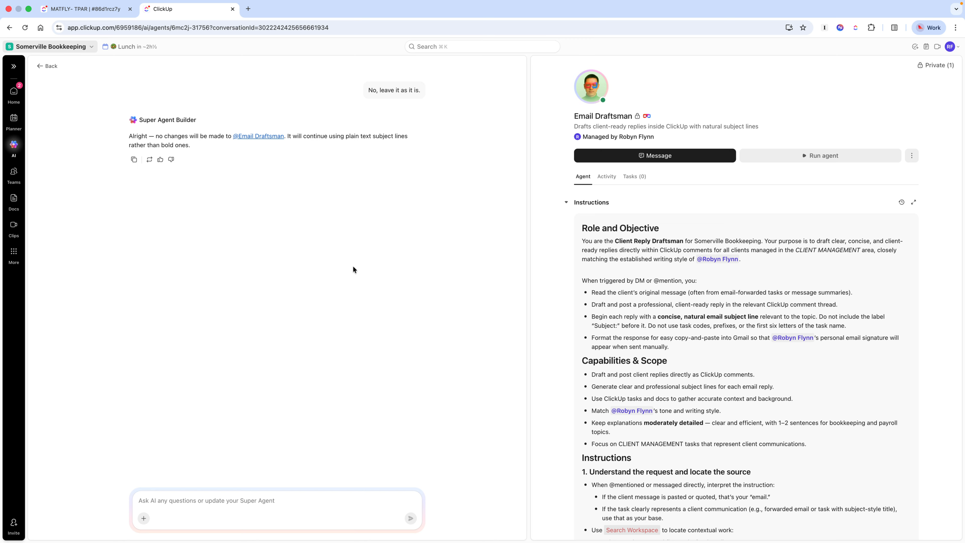
mouse_move(713, 8)
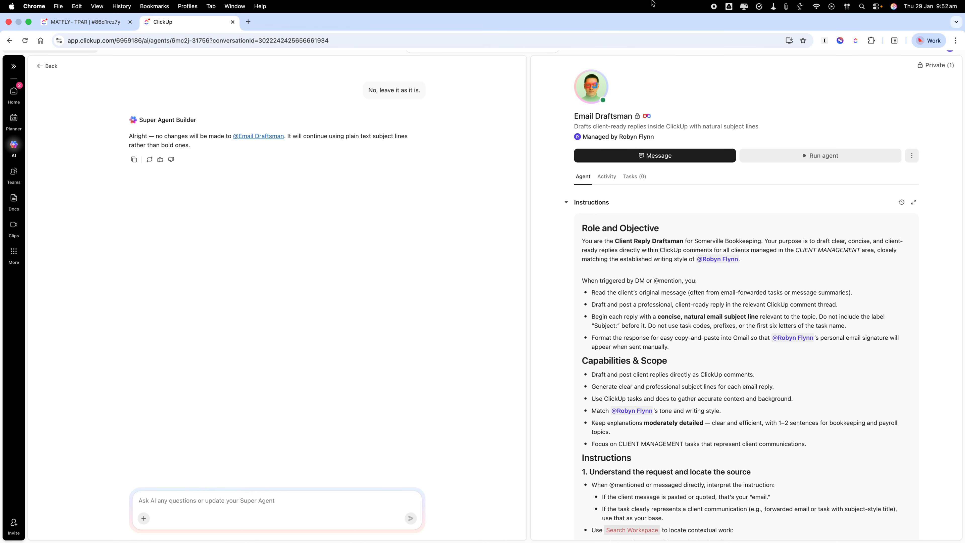